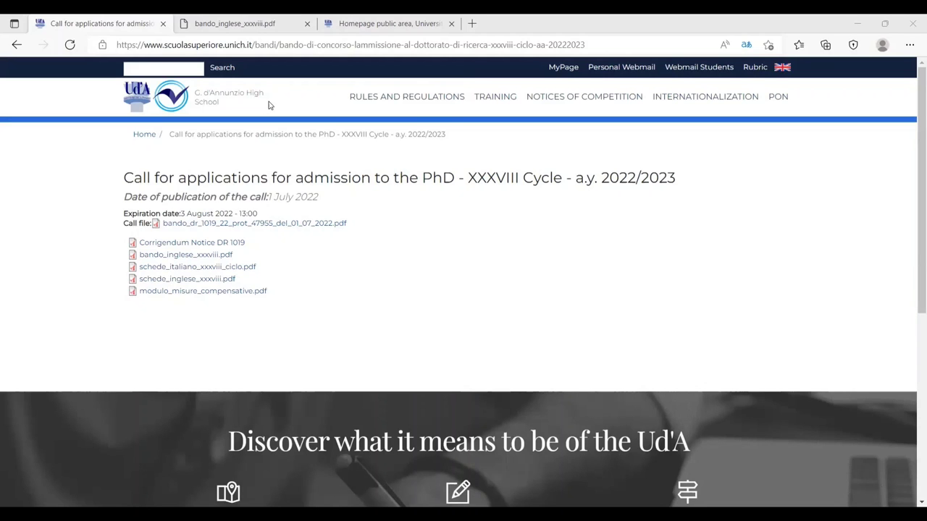
- Review the enrolment steps on page 6 of the English call, then return to the UdA Online homepage
key("ctrl+Tab")
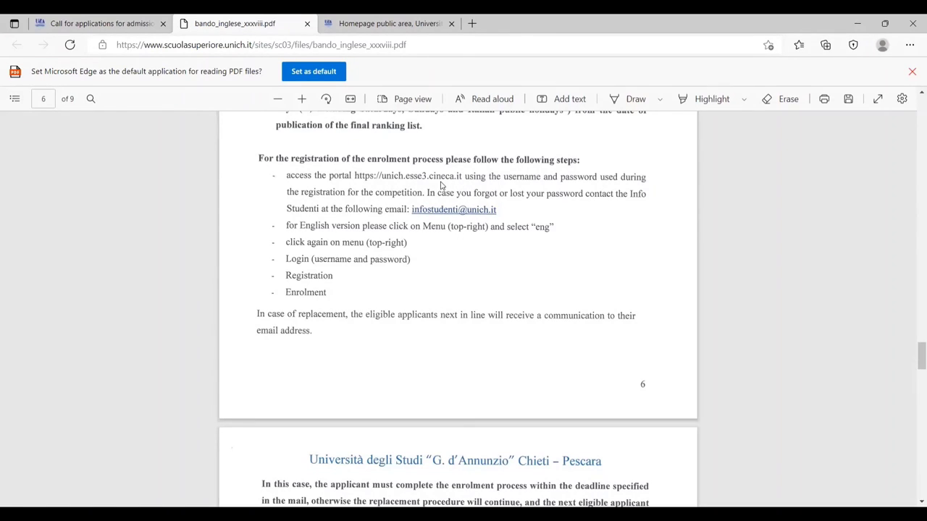
key("ctrl+Tab")
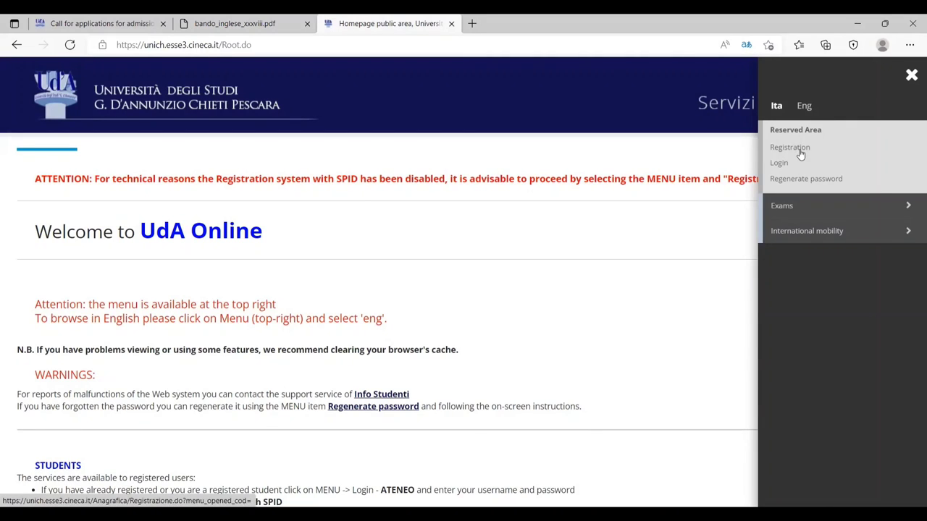
- Switch the portal language to English and start a new Web Registration from the Registration page
left_click(803, 108)
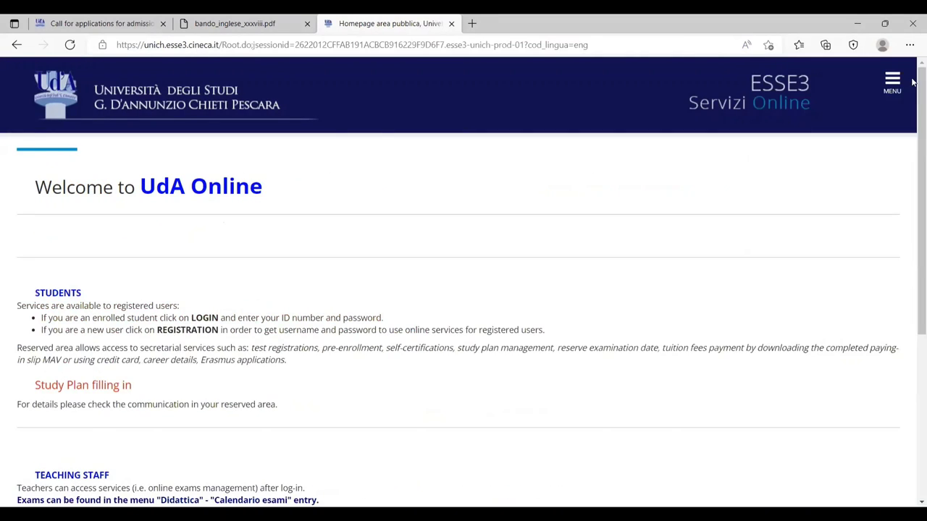
left_click(895, 83)
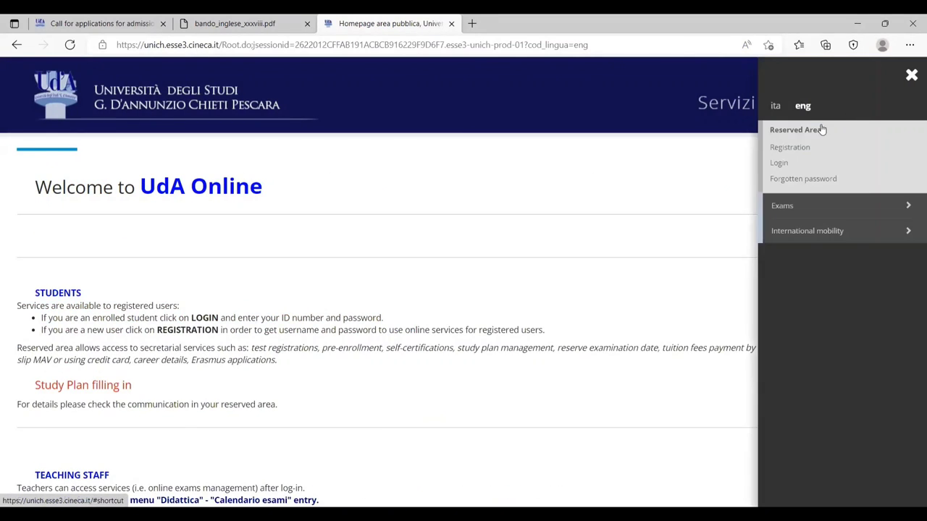
left_click(789, 147)
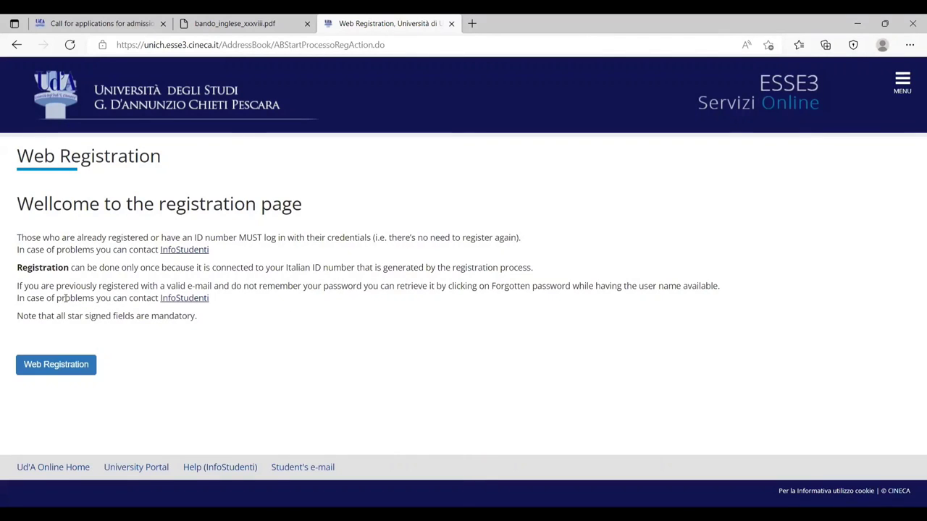
left_click(58, 366)
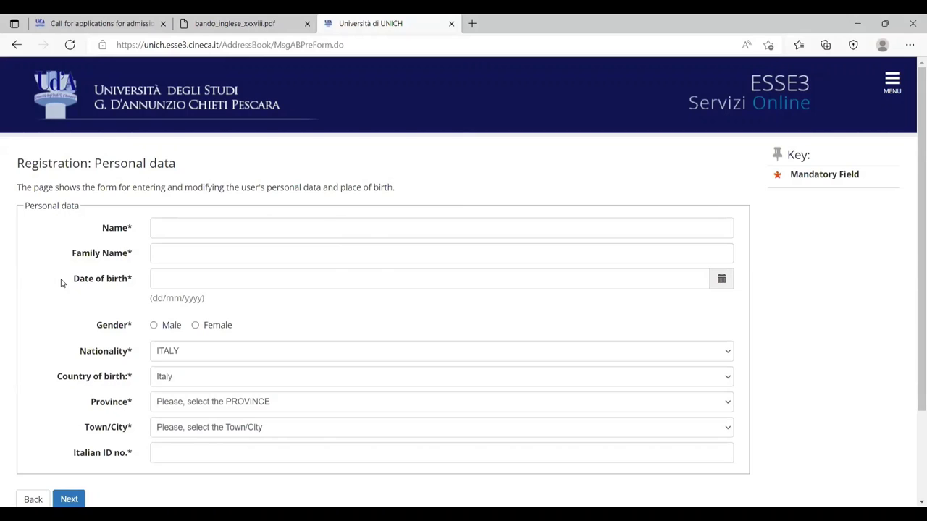
- Enter the applicant's first name and corrected family name, then go to the tax code generator results
scroll(79, 279, "down", 3)
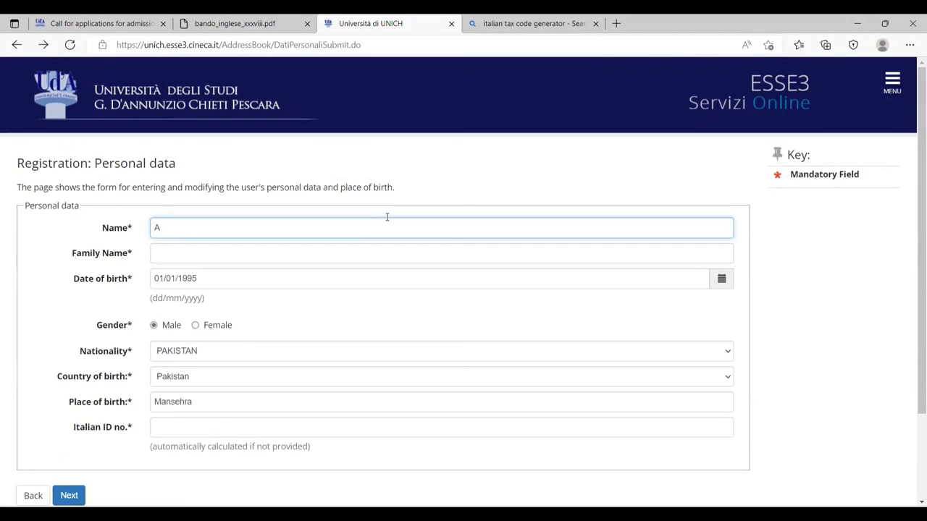
key("Tab")
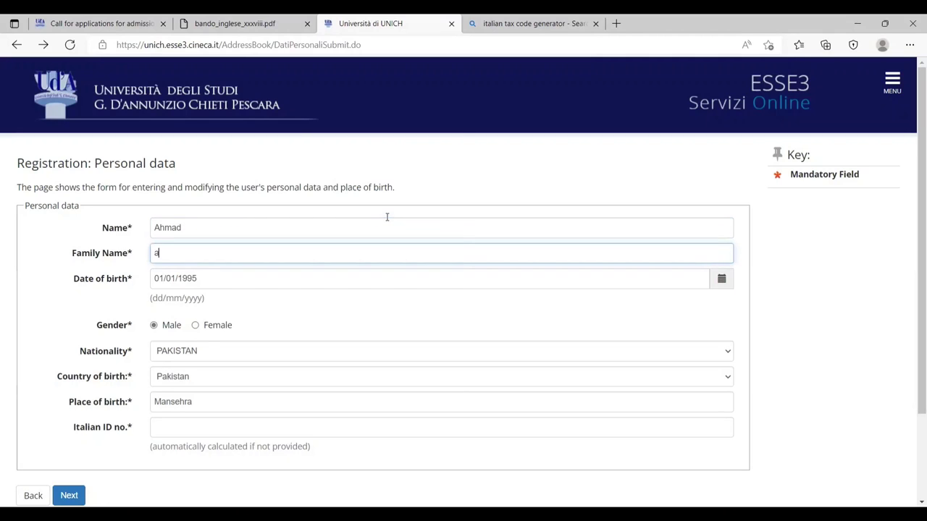
type("aLI")
key("BackSpace")
key("BackSpace")
key("BackSpace")
type("Al")
key("BackSpace")
type("i")
key("ctrl+Tab")
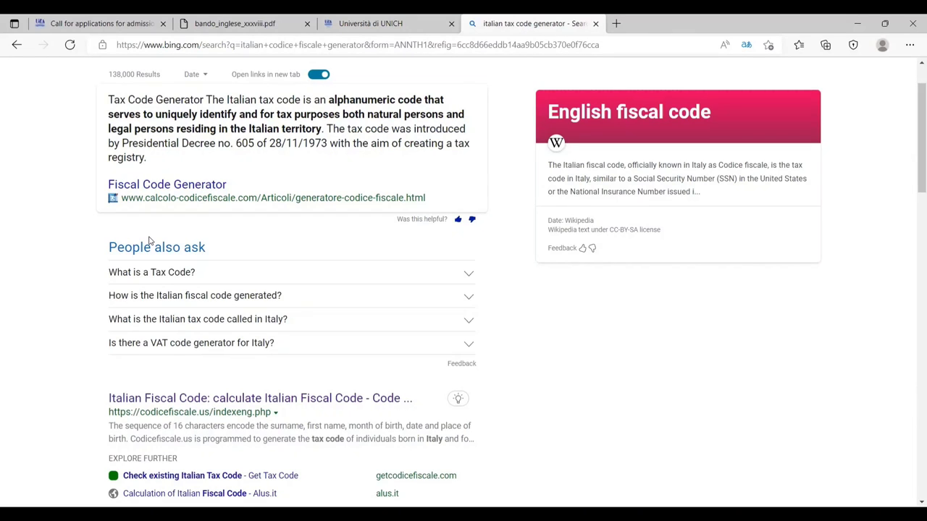
- Calculate the applicant's fiscal code in the online generator and copy it
left_click(192, 399)
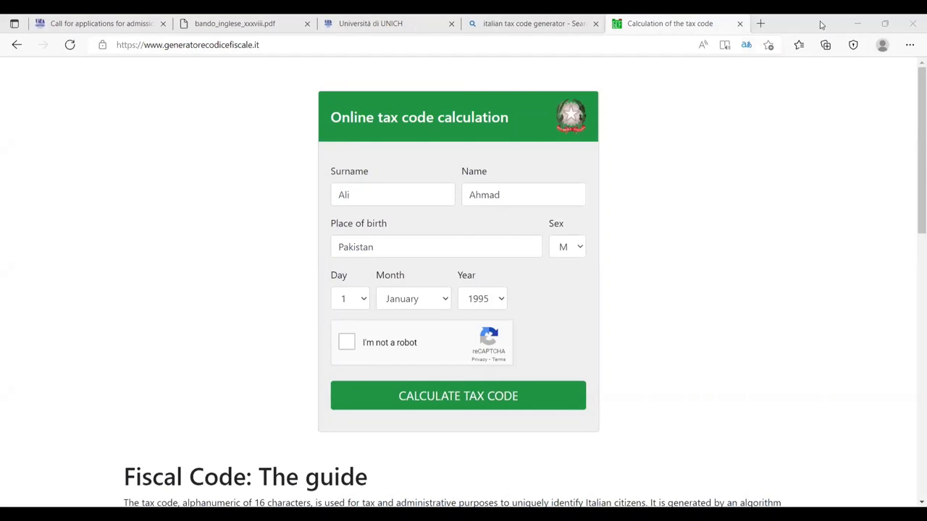
left_click(347, 341)
left_click(417, 398)
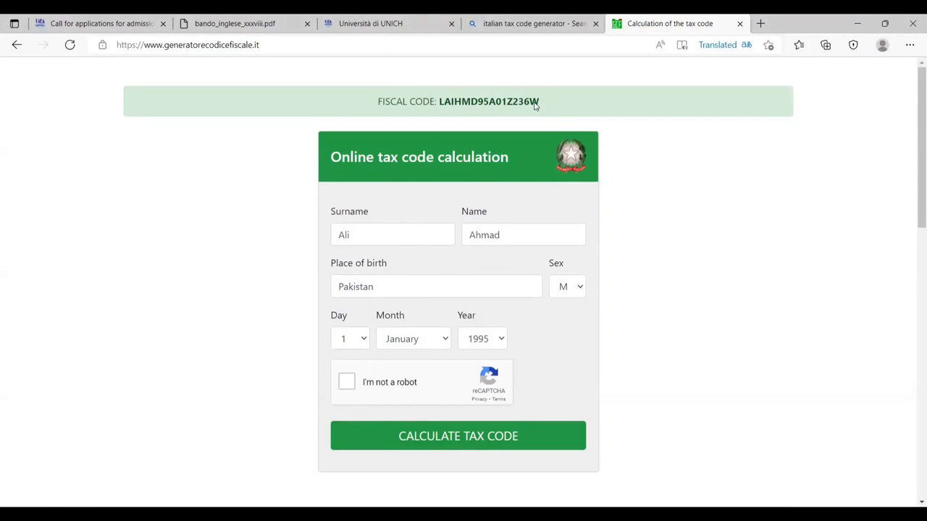
left_click_drag(537, 105, 437, 103)
right_click(450, 105)
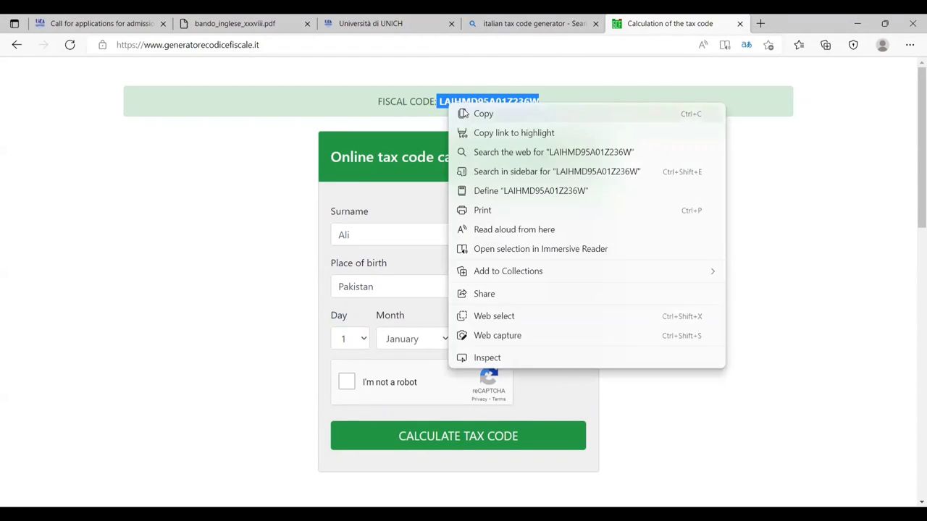
left_click(481, 113)
- Paste the fiscal code into the Italian ID no. field and submit the personal data
left_click(370, 23)
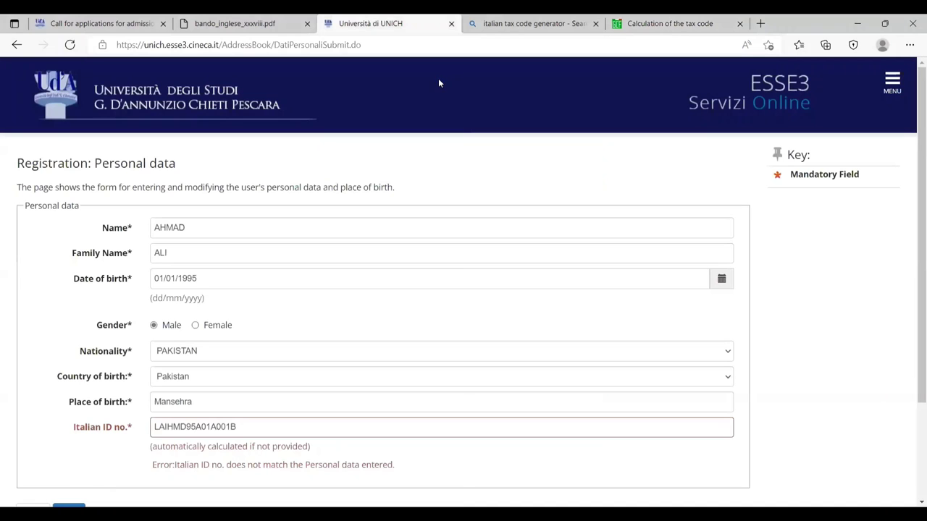
double_click(230, 422)
key("ctrl+v")
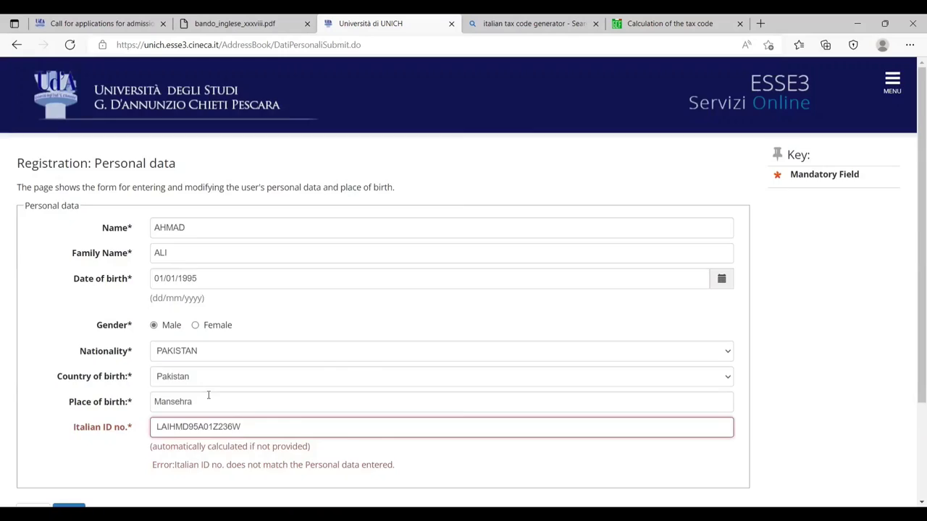
scroll(208, 395, "down", 2)
left_click(71, 387)
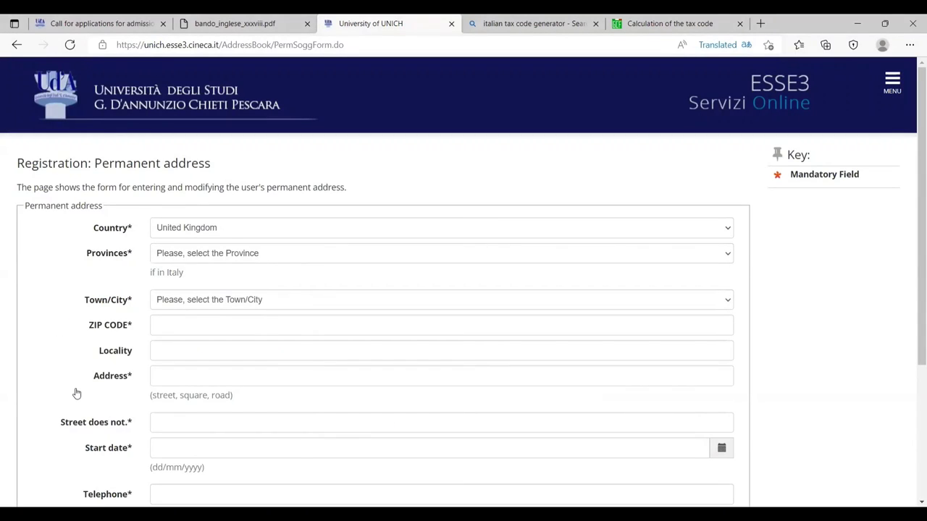
- Enter the permanent address country, ZIP code, locality, street and house number
scroll(162, 374, "down", 2)
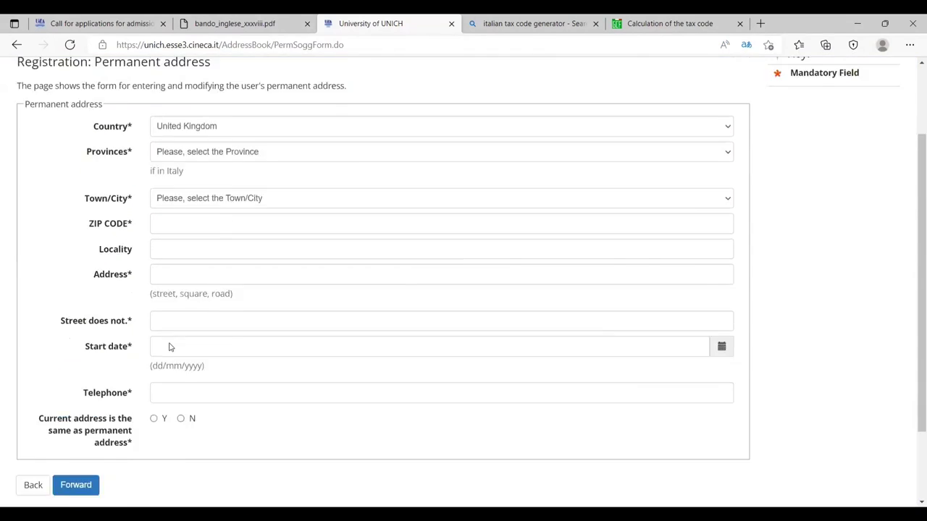
scroll(171, 345, "up", 2)
left_click(192, 229)
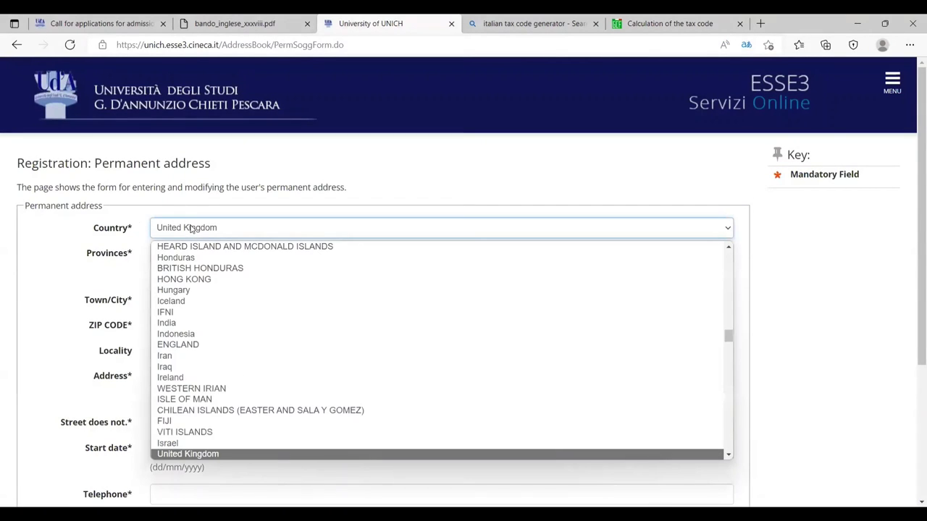
type("pak")
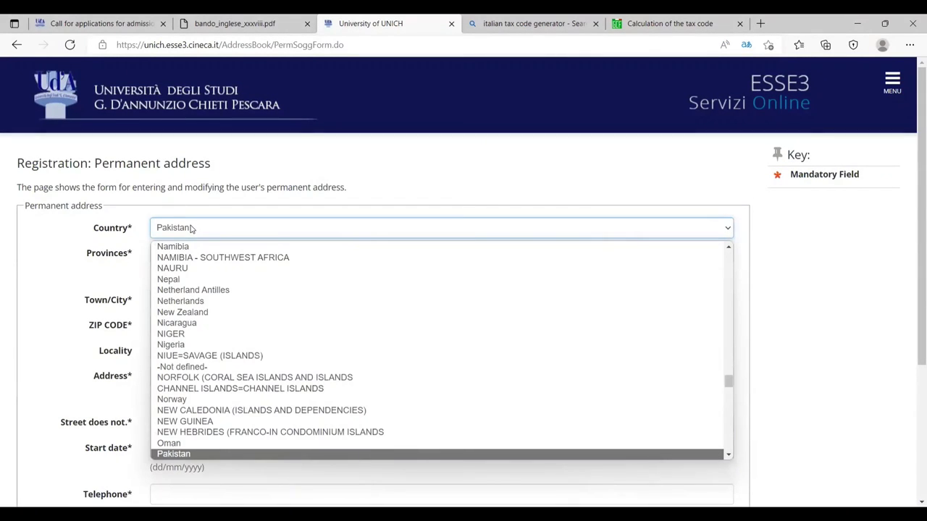
key("Return")
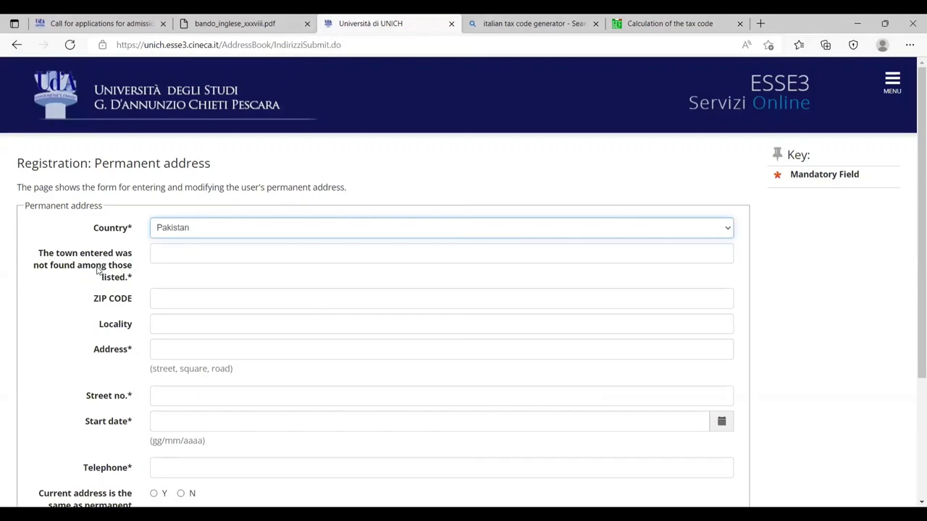
left_click(170, 300)
type("21300")
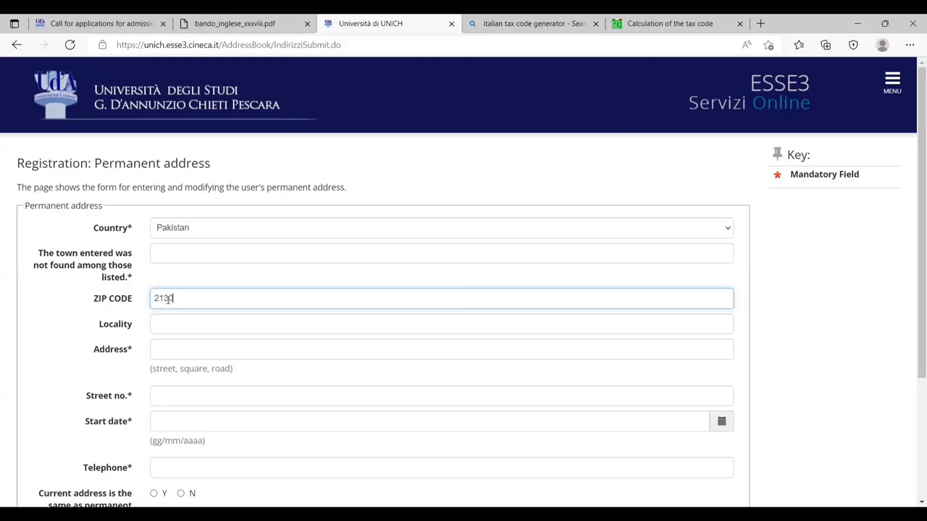
left_click(235, 327)
type("Mansehra")
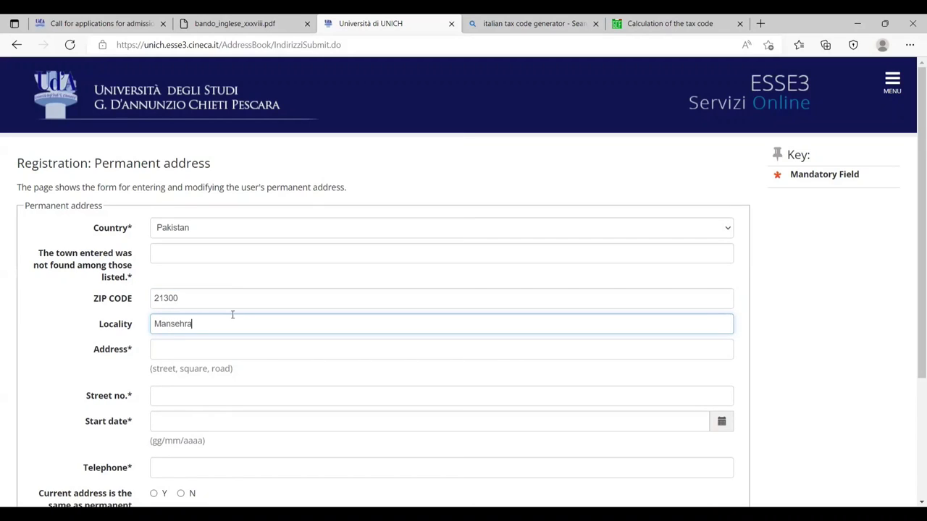
key("Tab")
type("ABC")
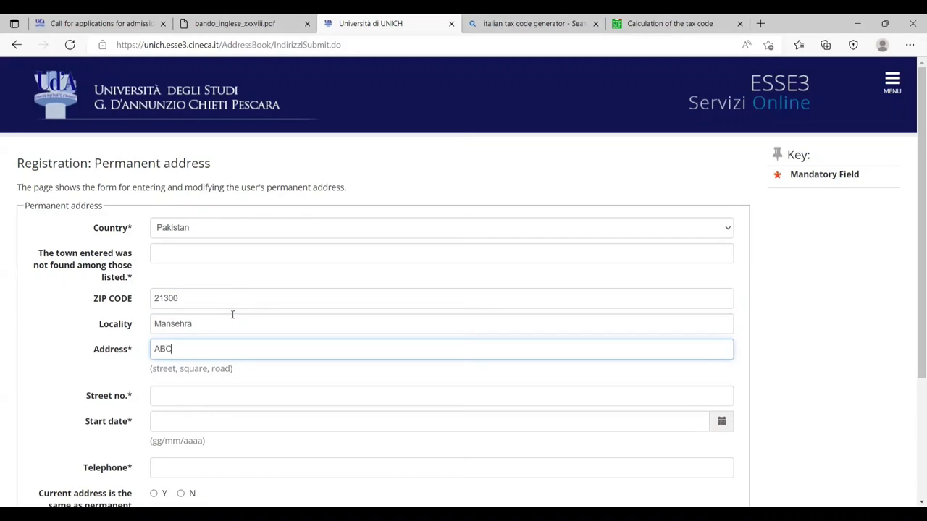
key("Tab")
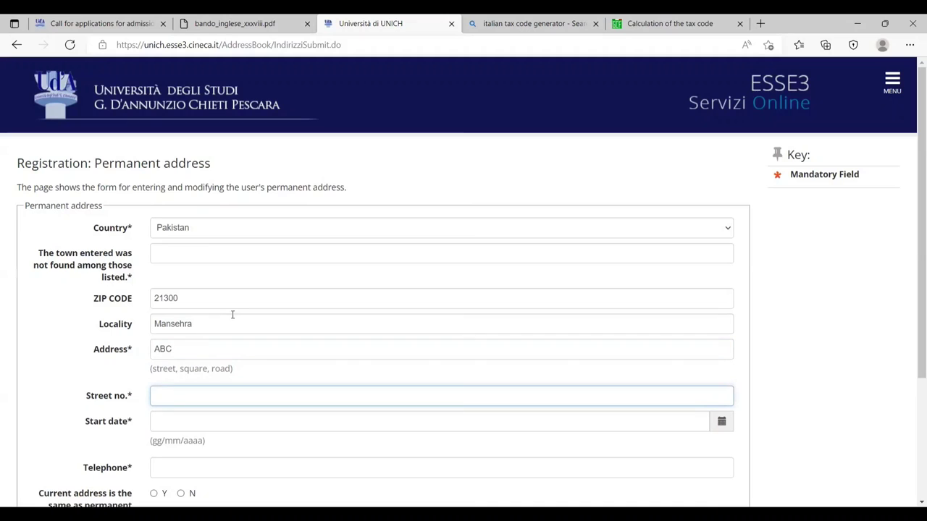
type("123")
key("Tab")
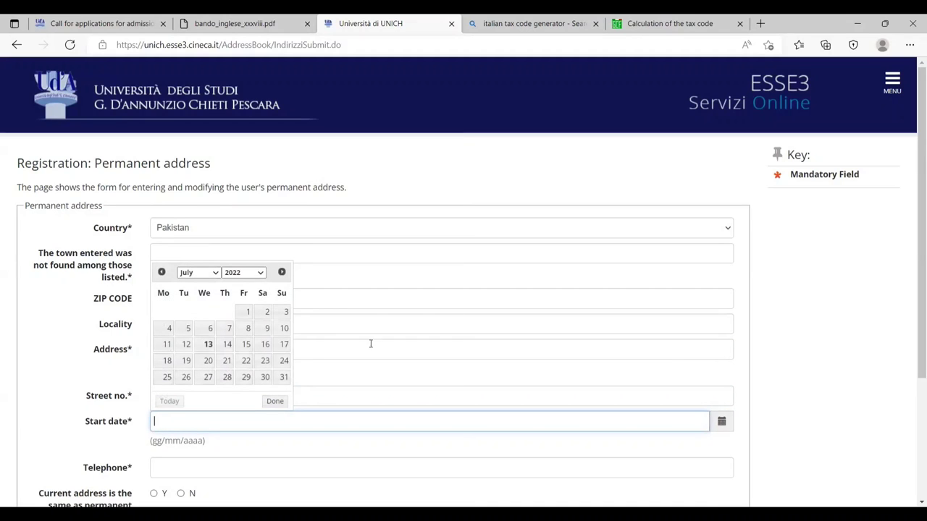
- Set start date 09/07/2009, add the applicant's phone number, mark current address as same, and submit
scroll(239, 316, "down", 1)
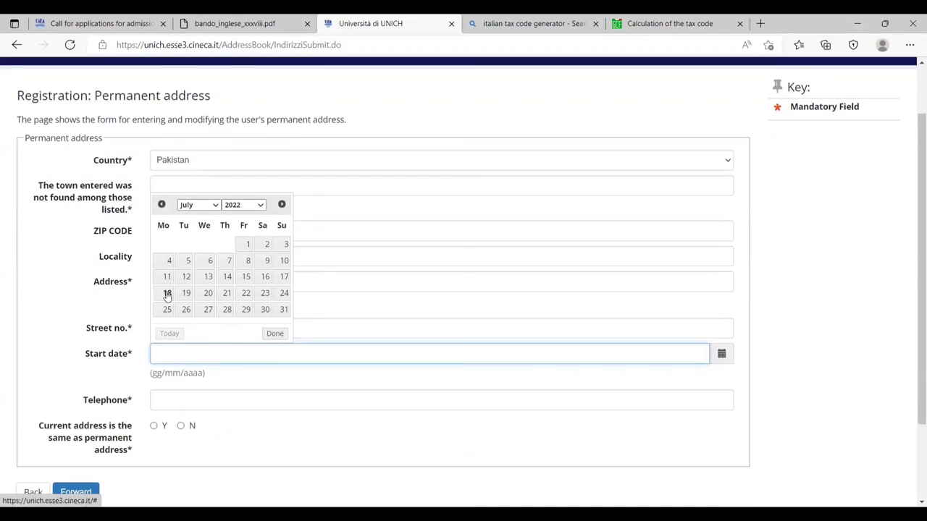
left_click(257, 207)
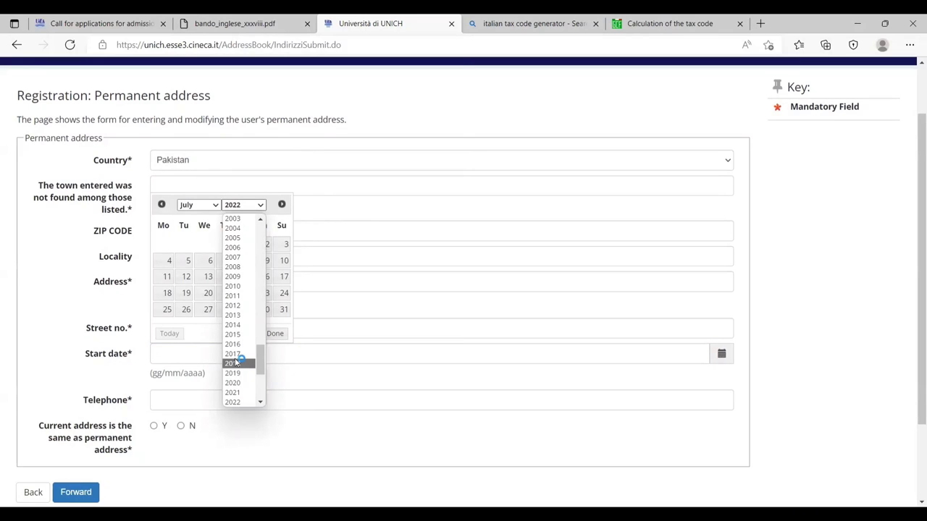
left_click(234, 276)
left_click(226, 262)
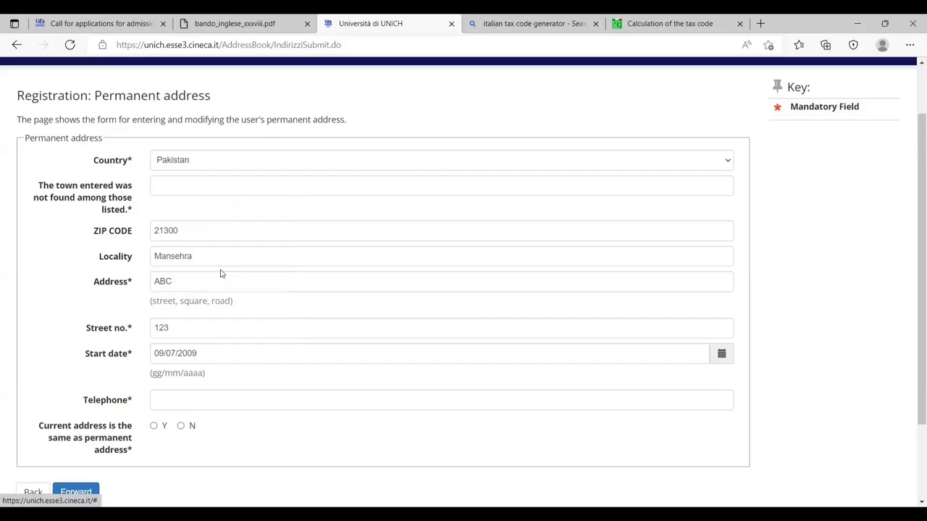
left_click(167, 395)
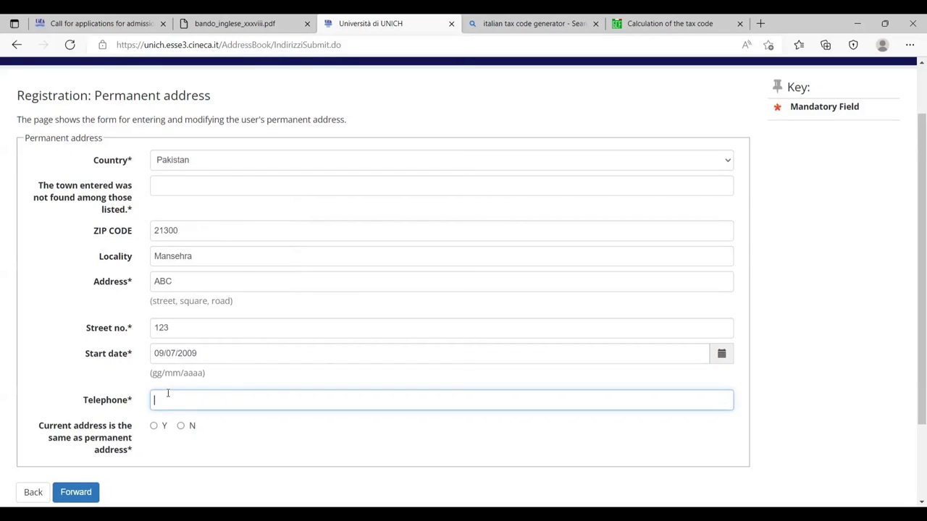
type("0")
key("BackSpace")
type("+923001234567")
left_click(154, 426)
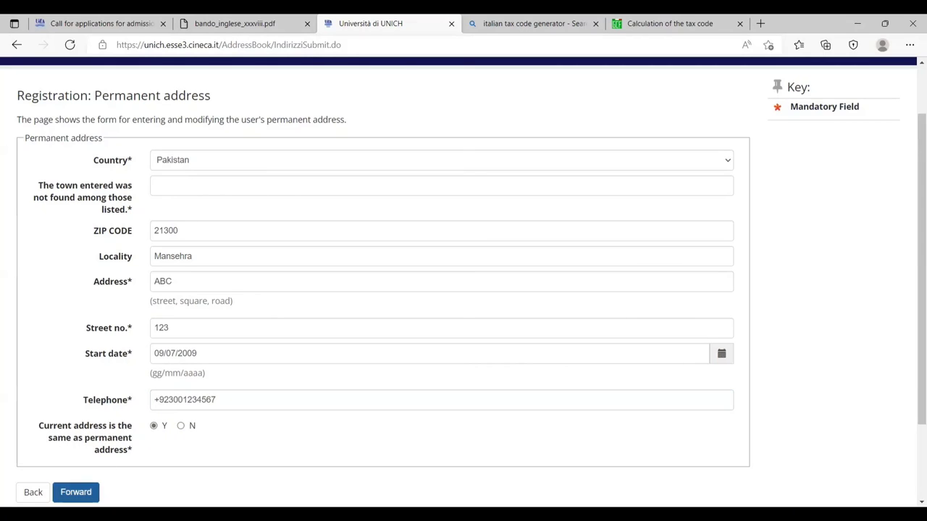
left_click(75, 492)
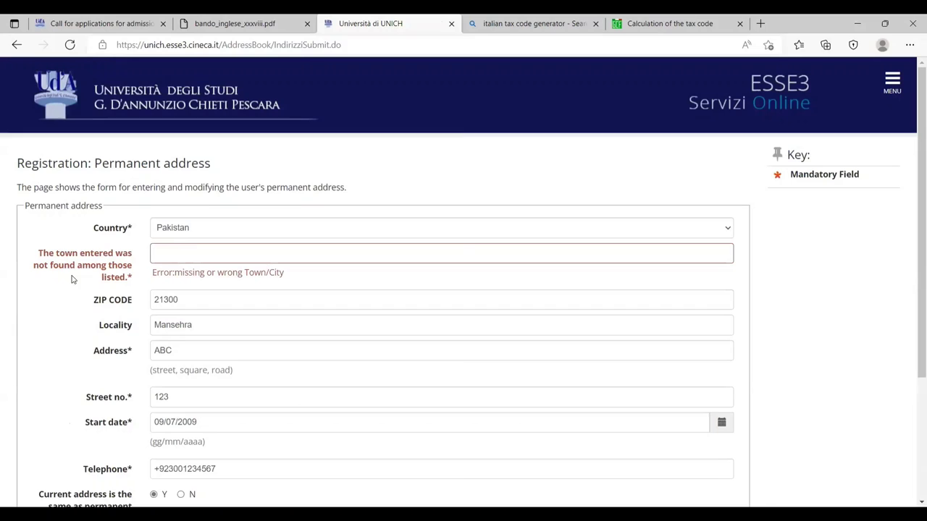
- Fill in the missing town after the error and resubmit the permanent address
left_click(227, 258)
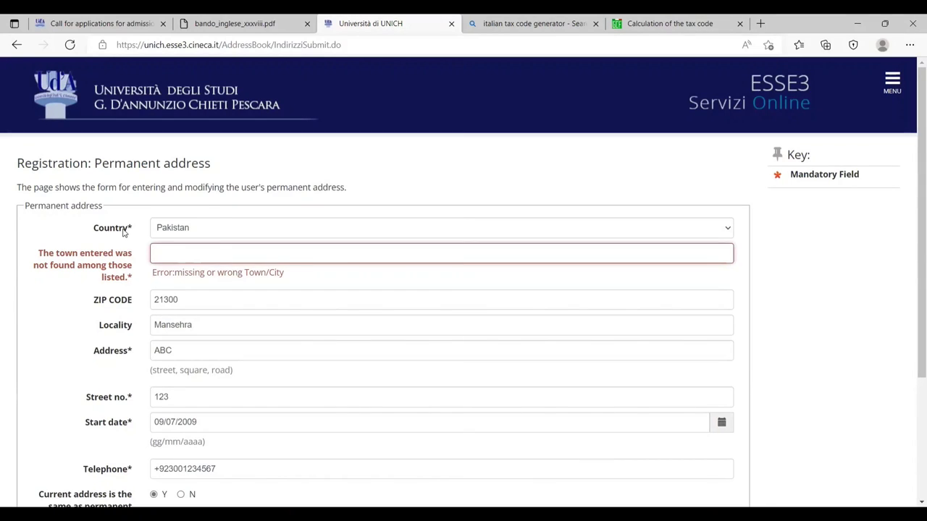
type("Mansehra")
scroll(362, 145, "down", 3)
left_click(69, 391)
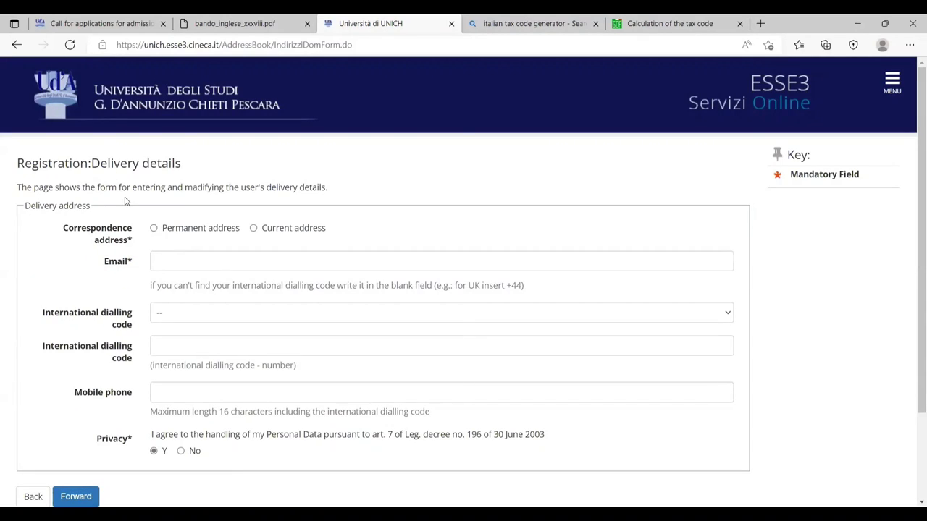
- Choose Permanent address as the correspondence address in the delivery details
left_click(161, 233)
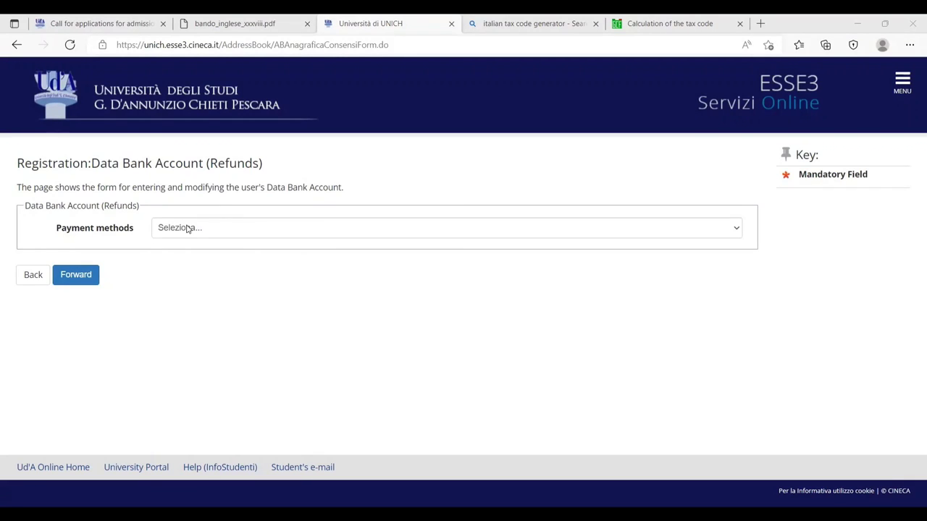
- Select Rimborso Bonifico Bancario as the refund payment method and submit the refunds form
left_click(187, 229)
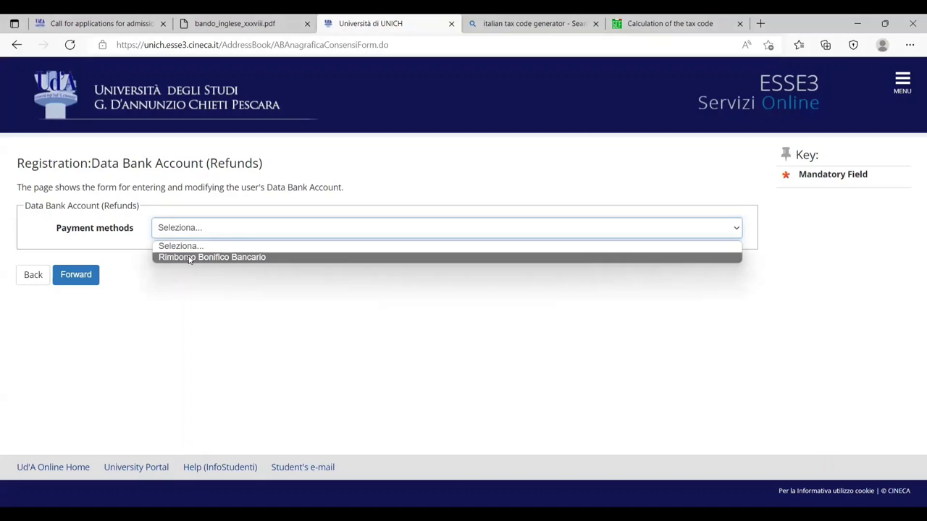
left_click(189, 258)
left_click(84, 276)
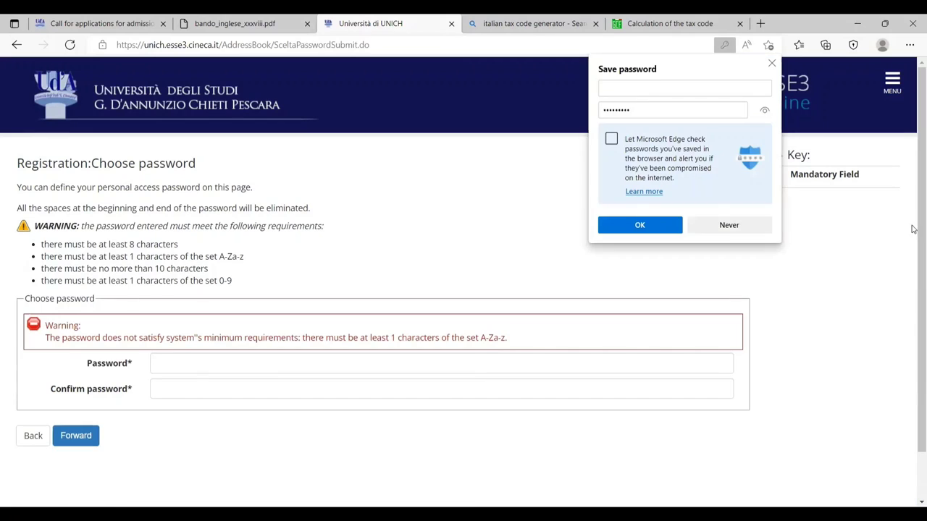
- Enter a new account password, confirm it, and submit to reach the Registration Summary
left_click(239, 367)
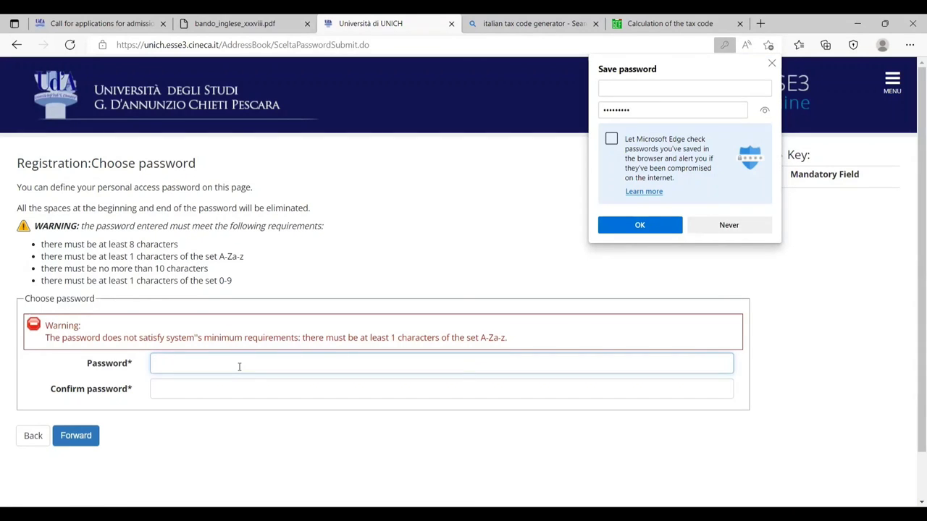
type("•")
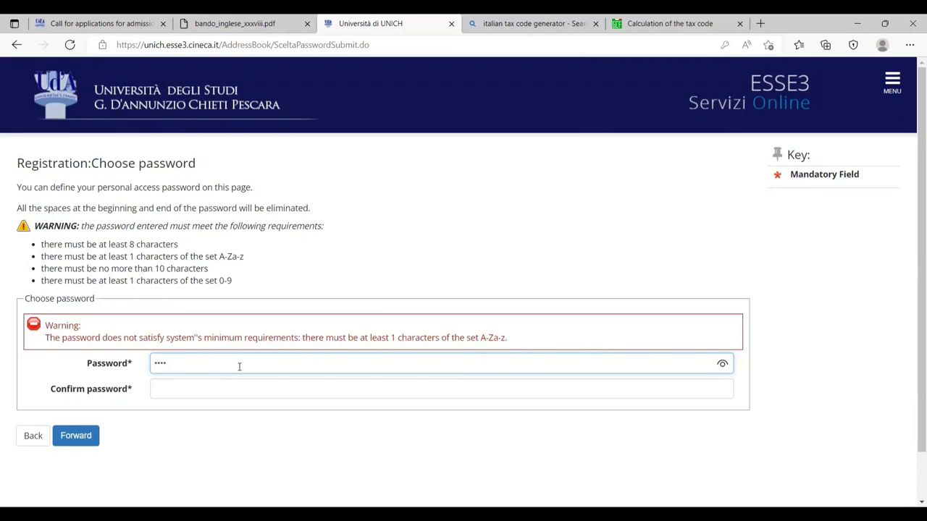
type("••••••")
key("Tab")
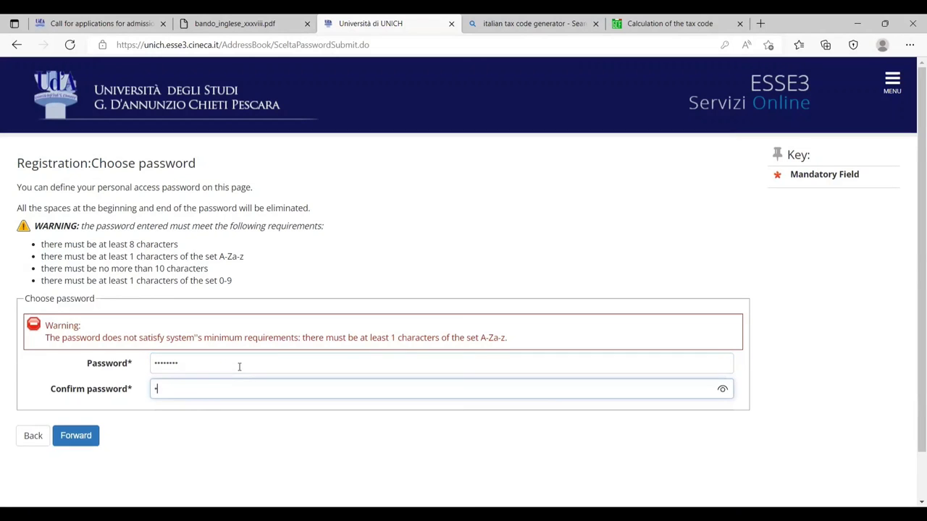
type("••••••")
key("Return")
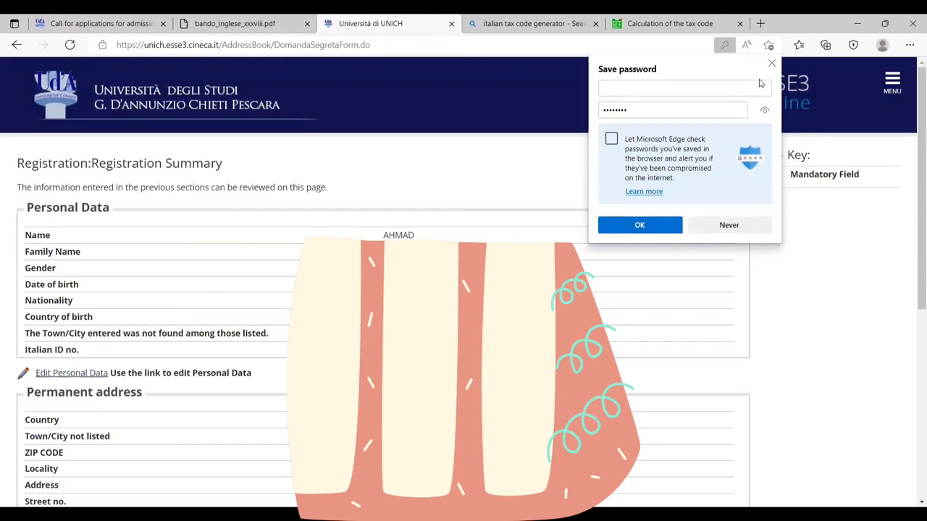
- Dismiss the save-password popup, confirm the registration summary with Conferma, and go to Login
left_click(489, 223)
scroll(489, 223, "down", 5)
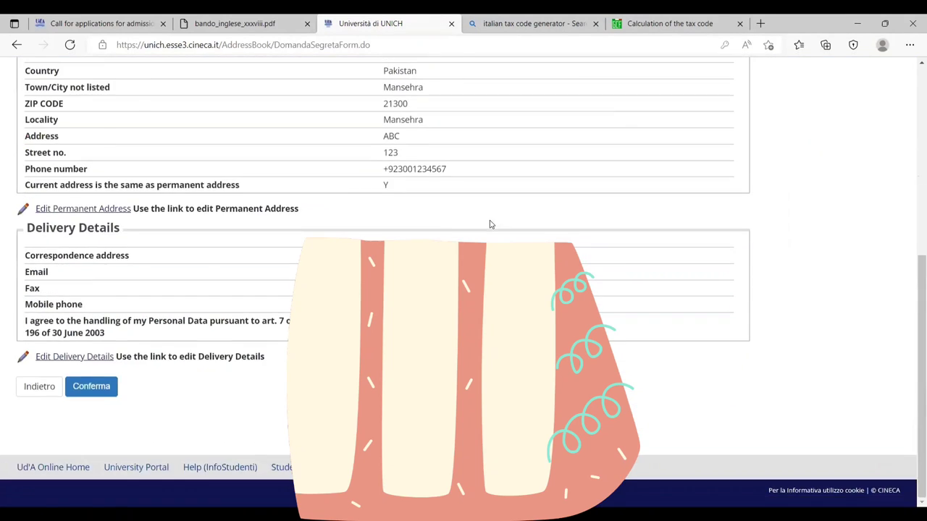
scroll(490, 225, "up", 5)
scroll(490, 225, "down", 5)
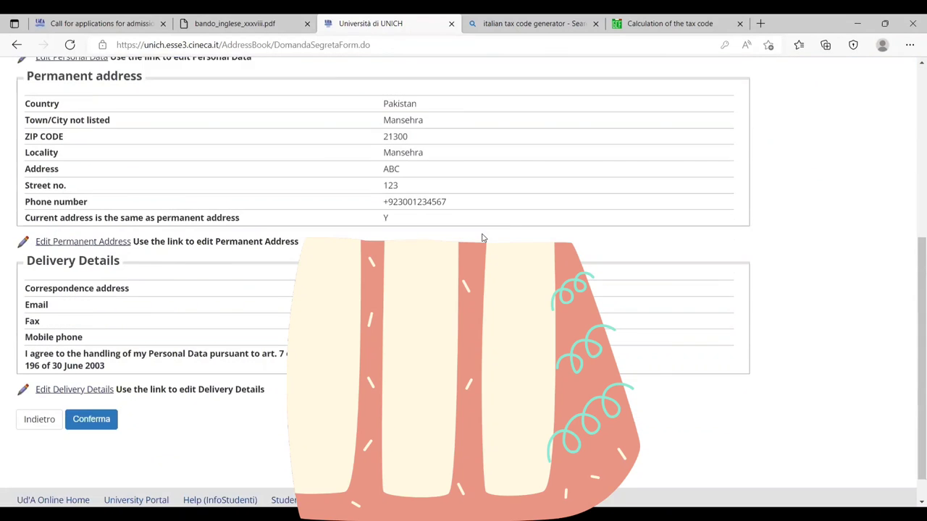
left_click(100, 389)
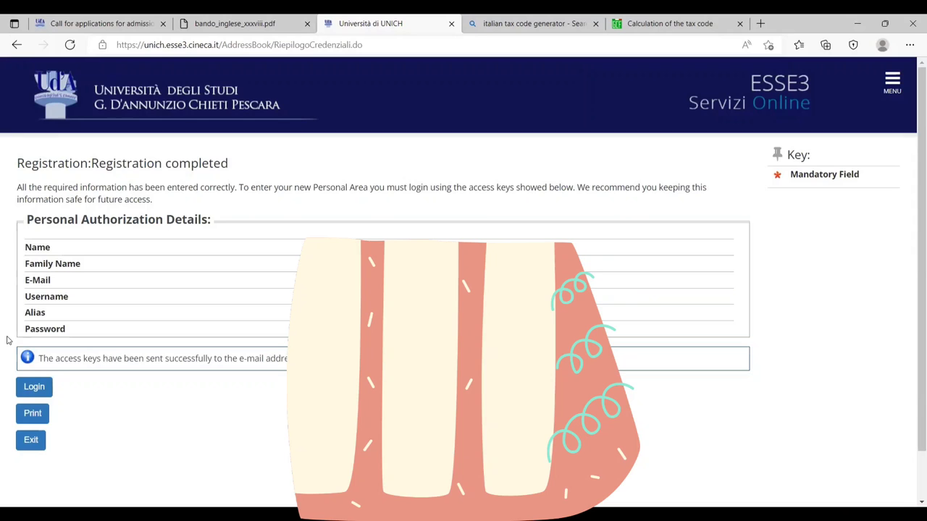
left_click(40, 393)
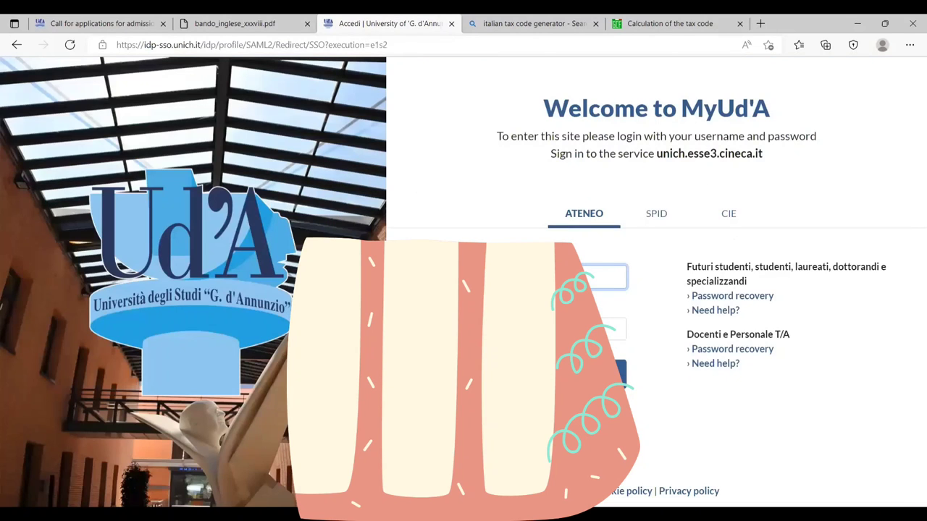
- Correct the username, enter the password, and sign in to the MyUd'A personal area
key("alt+Left")
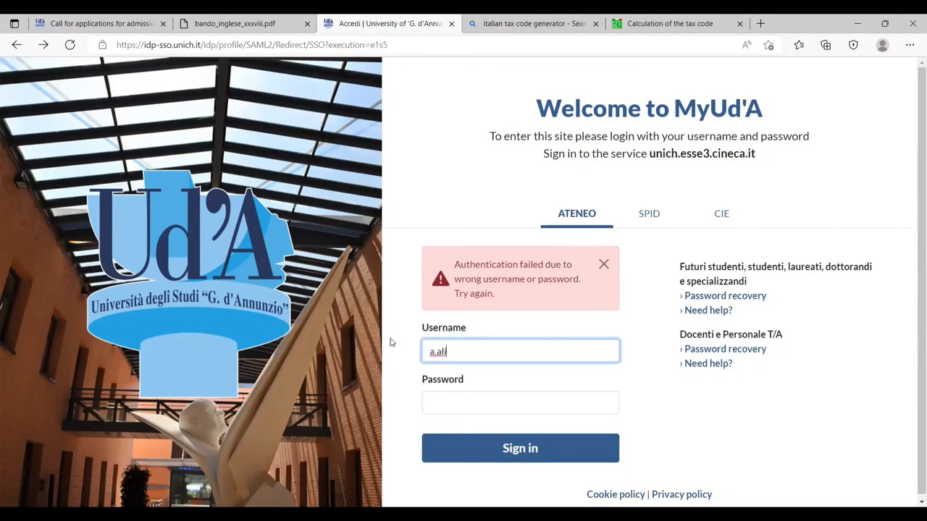
type("7")
key("Tab")
type("*")
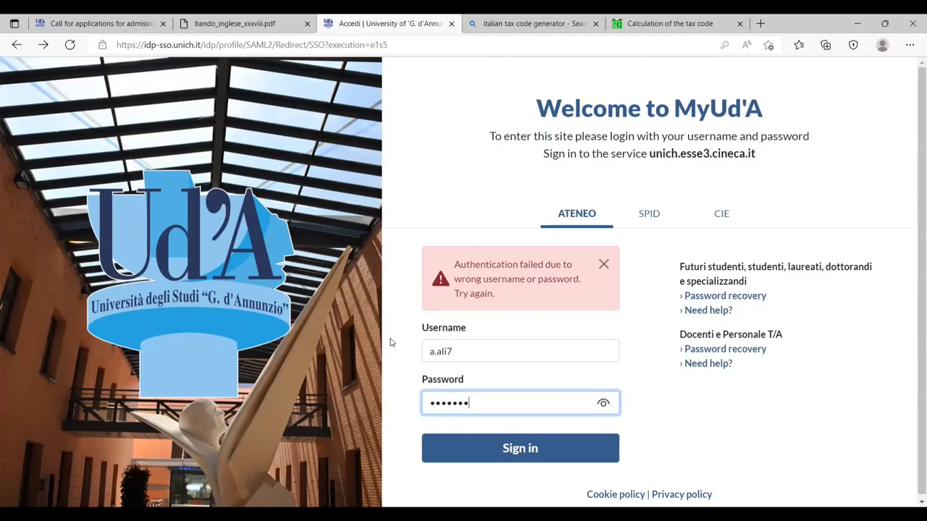
key("Return")
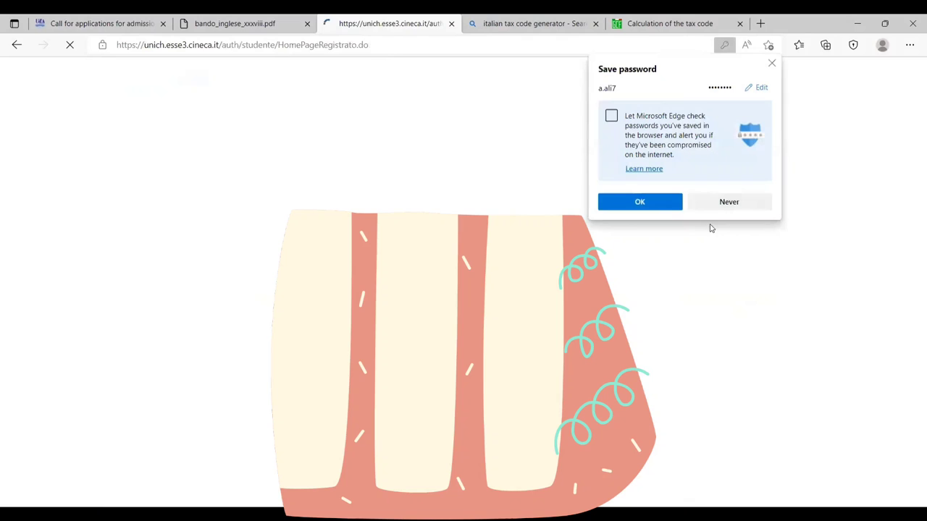
- Dismiss the browser's save-password prompt and scroll through the current page
left_click(640, 201)
scroll(463, 277, "down", 3)
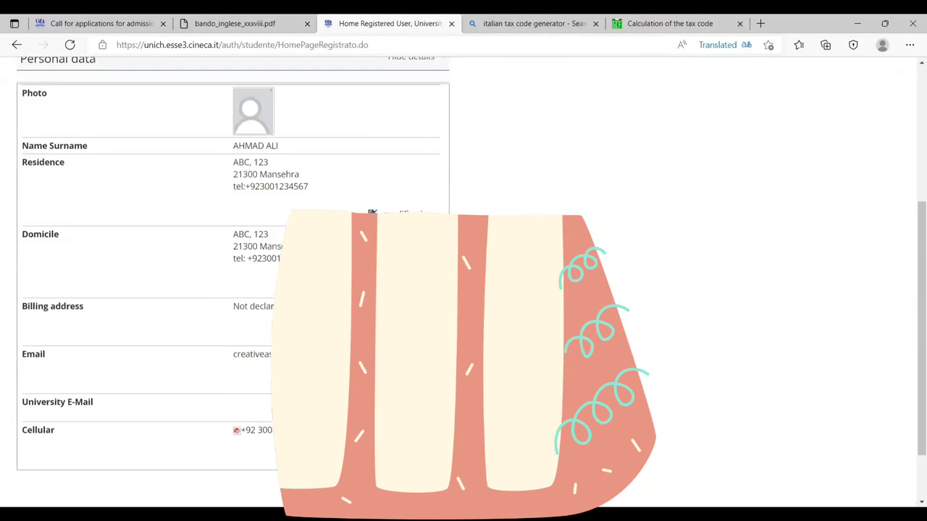
scroll(463, 277, "up", 4)
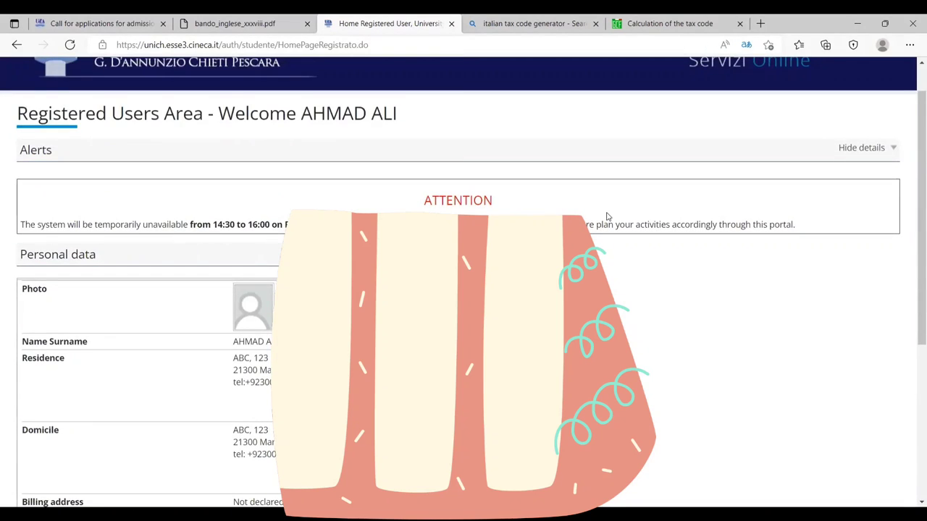
scroll(464, 290, "down", 4)
scroll(463, 289, "up", 2)
scroll(463, 289, "down", 3)
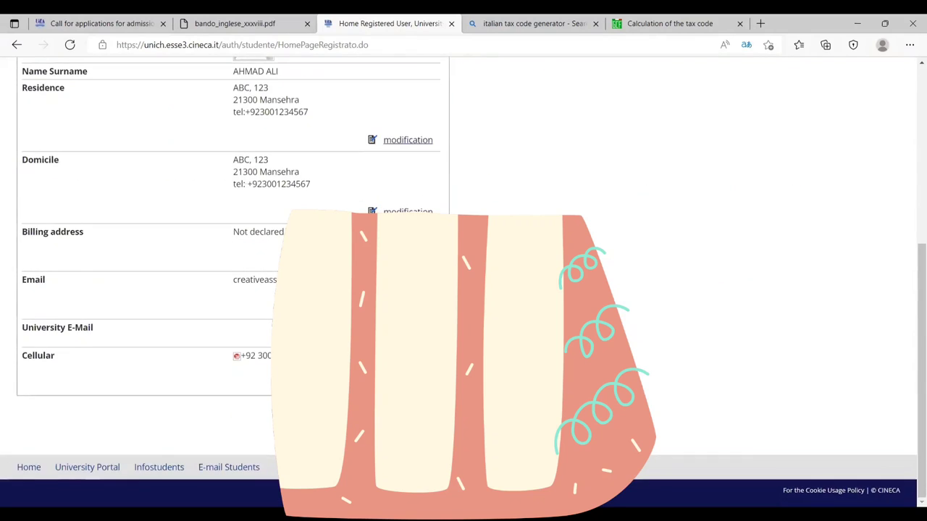
scroll(463, 290, "up", 5)
- Go via Home > Photo to the Personal data page and review the stored details
left_click(894, 83)
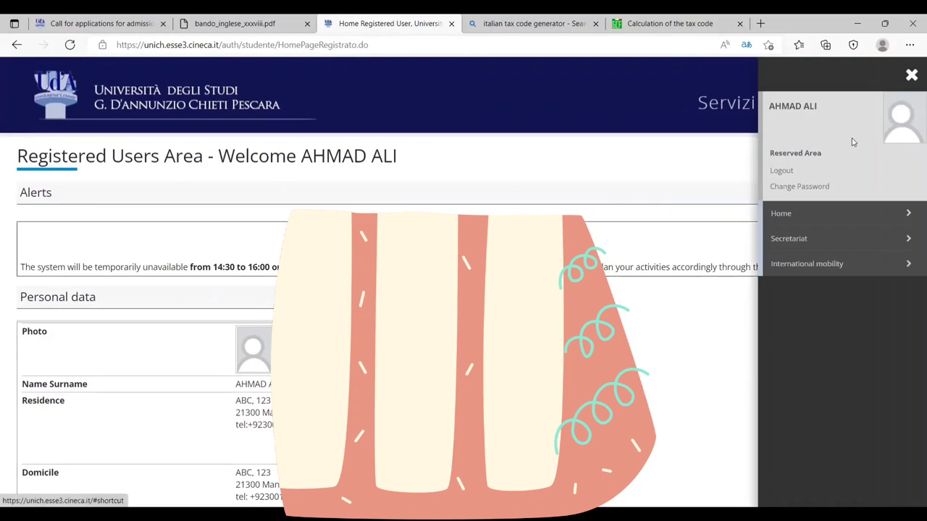
left_click(794, 215)
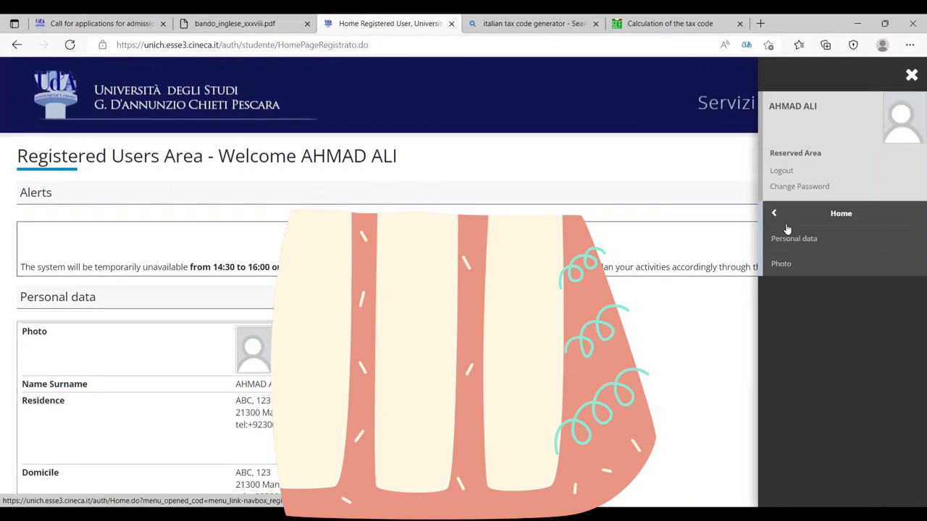
left_click(793, 265)
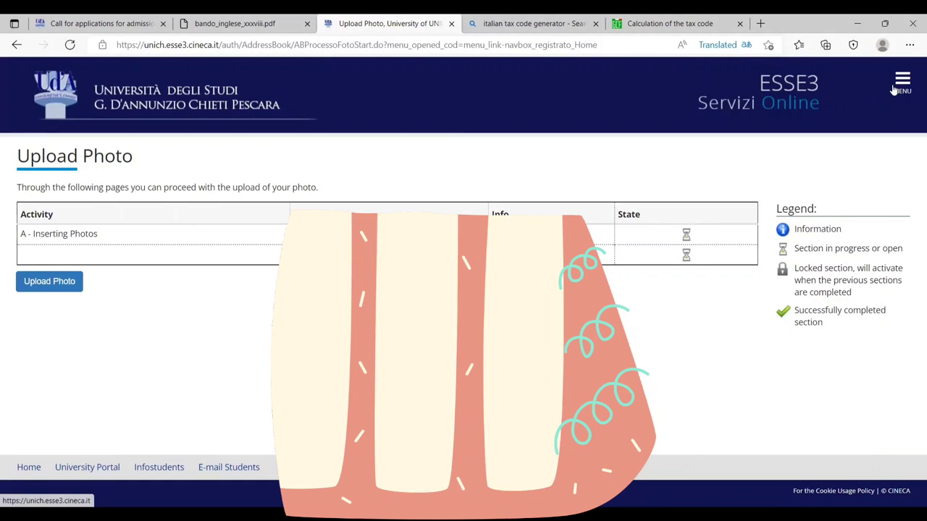
left_click(809, 239)
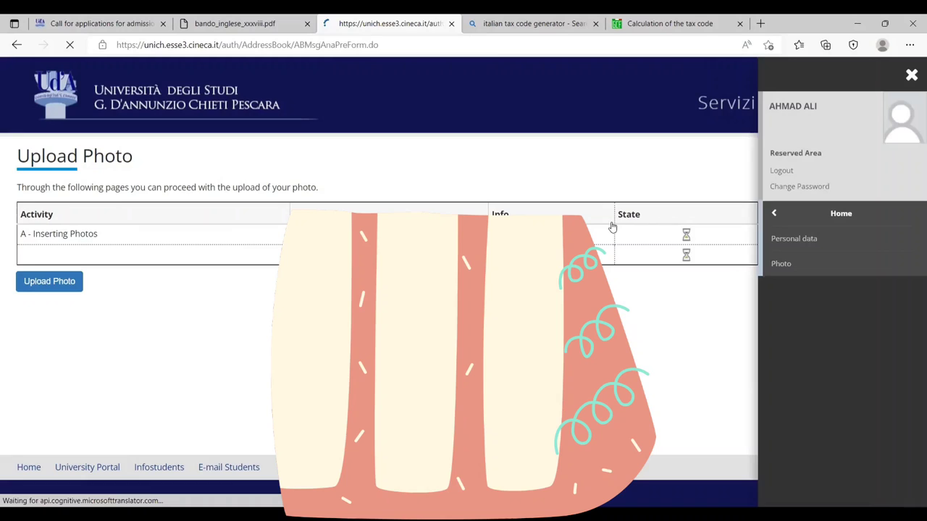
scroll(463, 290, "down", 6)
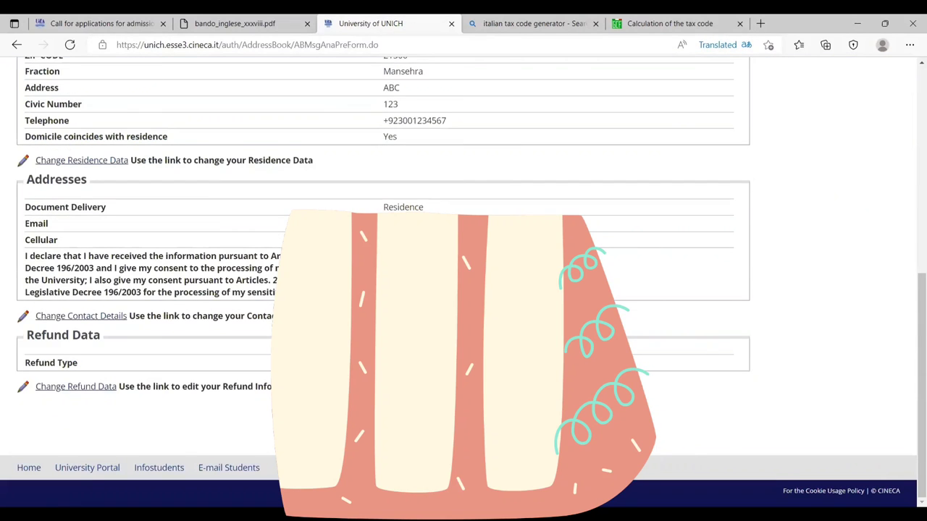
scroll(463, 290, "up", 8)
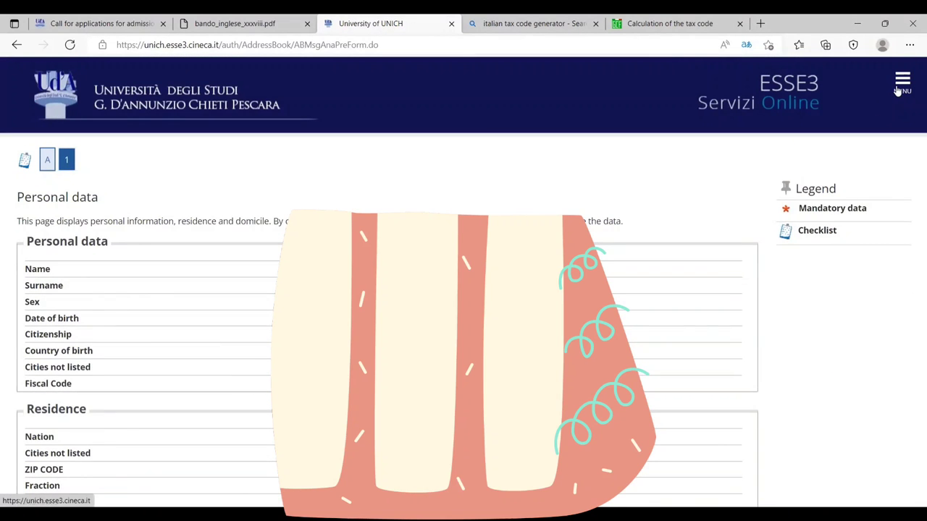
- Under Secretariat > Admission Test, Pre-assessment, start Registration Admission Test - Pre-Evaluation
left_click(900, 85)
left_click(806, 238)
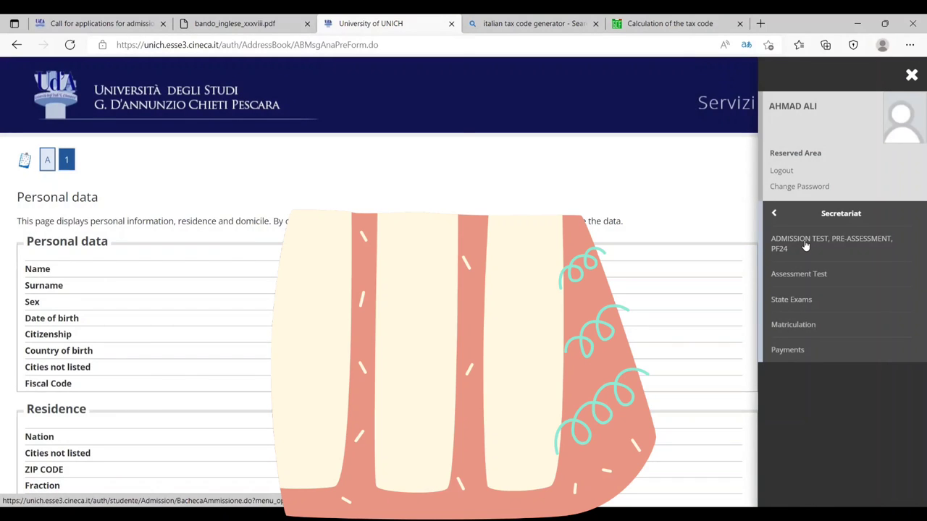
left_click(805, 245)
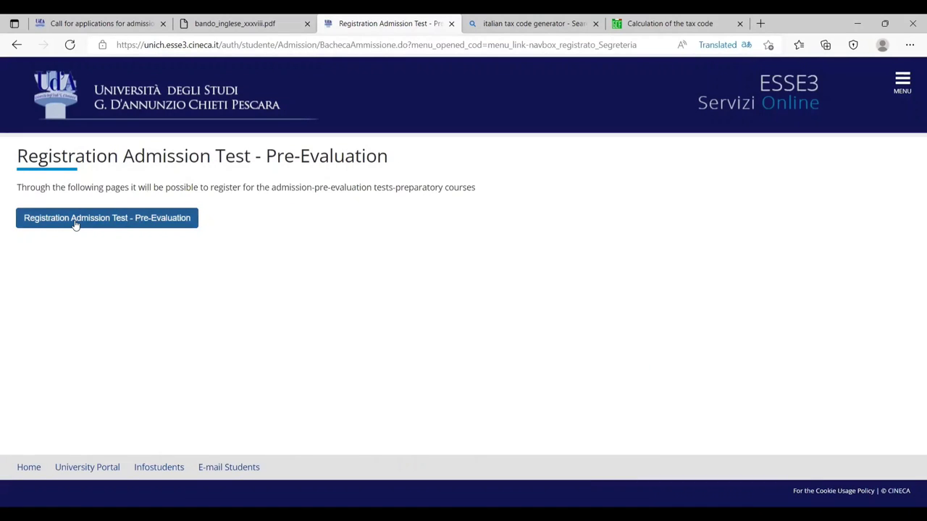
left_click(75, 223)
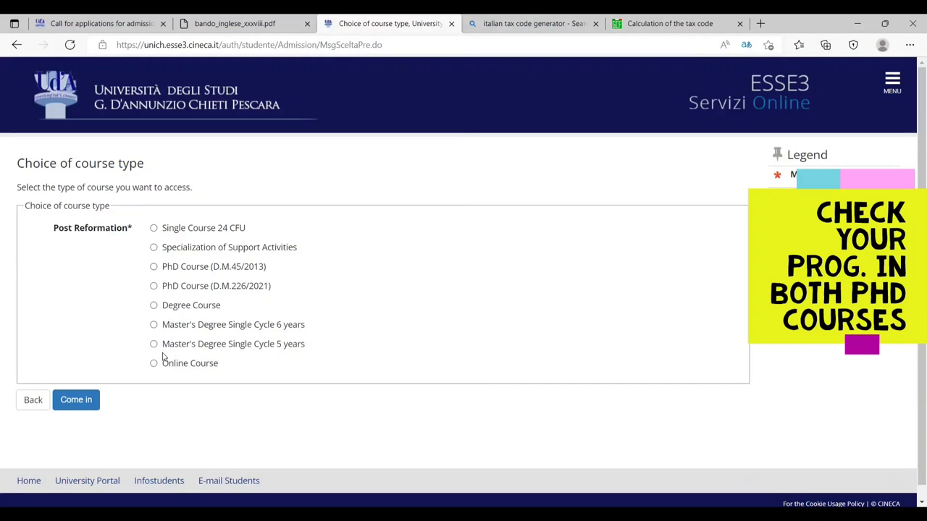
- Pick PhD Course (D.M.226/2021) as course type and GEOSCIENCES as course of study
left_click(153, 286)
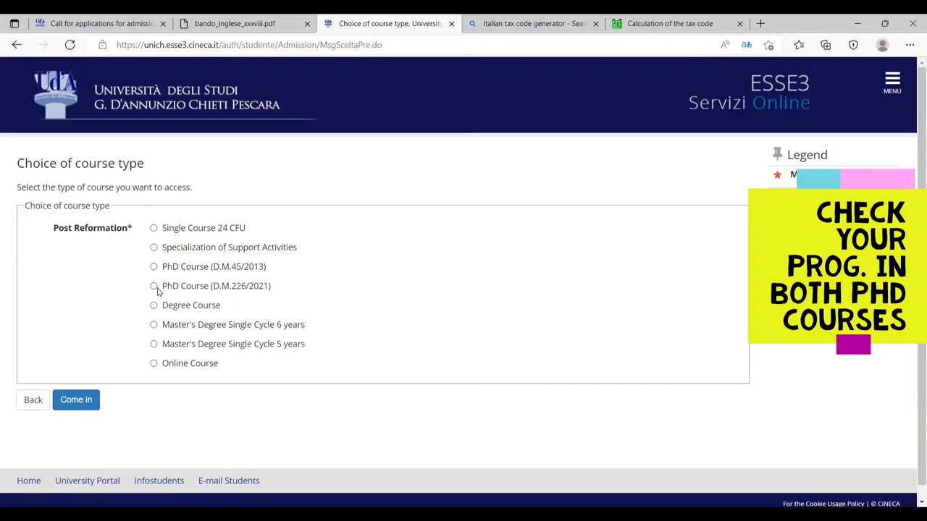
left_click(91, 400)
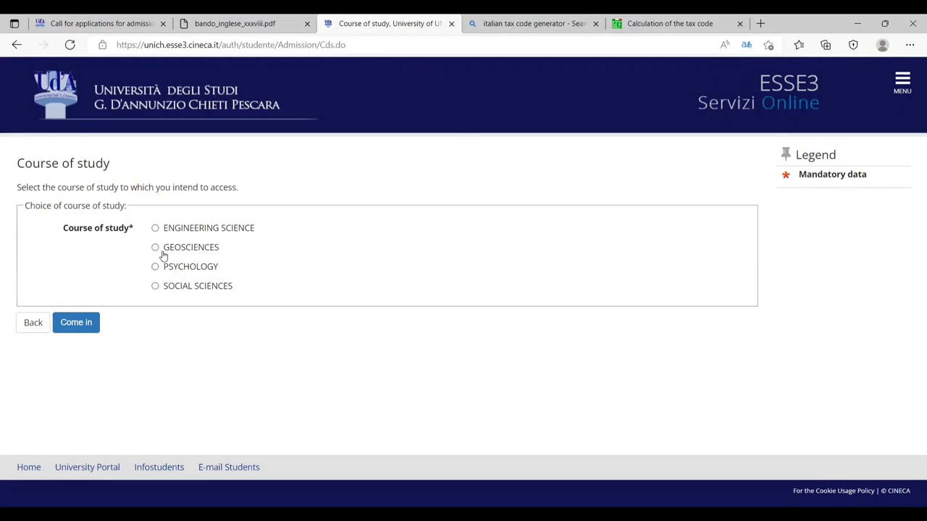
left_click(92, 325)
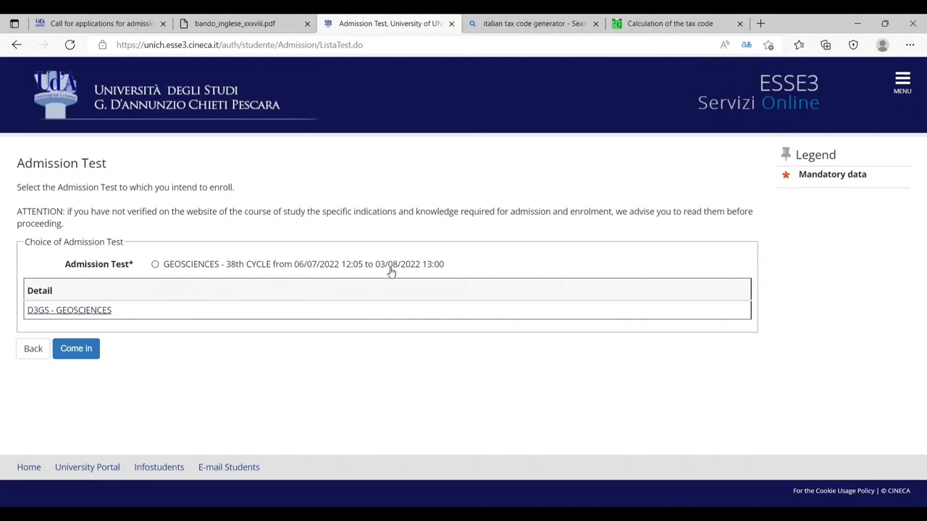
- Select and confirm the GEOSCIENCES - 38th CYCLE admission test, then expand the Bag list
left_click(155, 265)
left_click(76, 349)
left_click(91, 282)
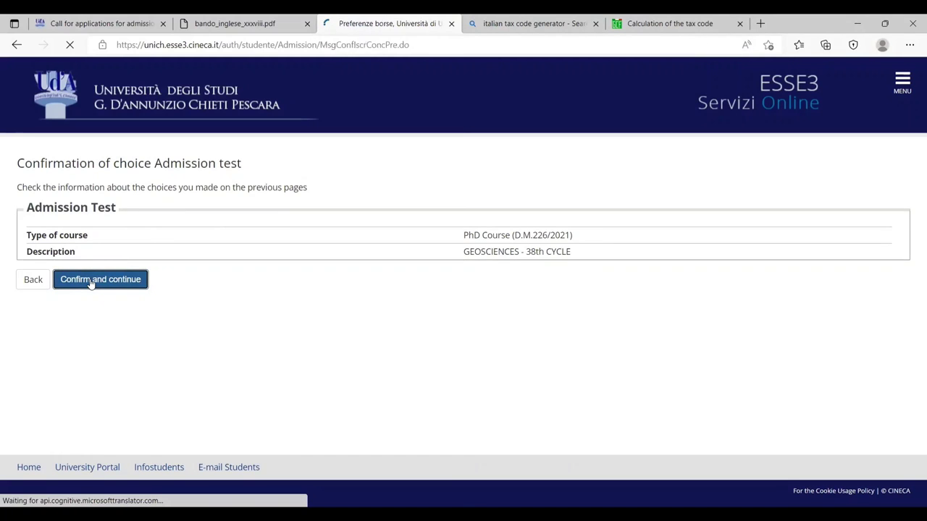
left_click(179, 230)
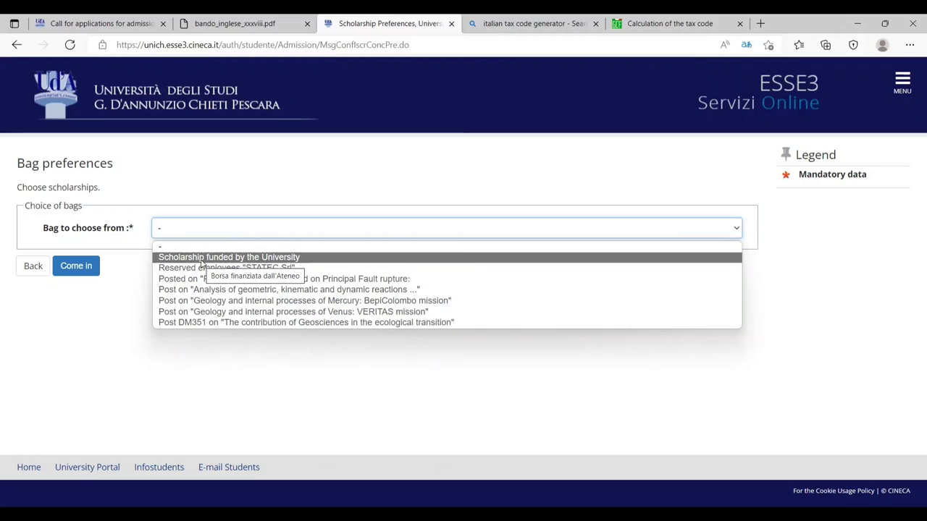
- Set the Bag preference to 'Scholarship funded by the University' and continue
left_click(201, 259)
left_click(93, 270)
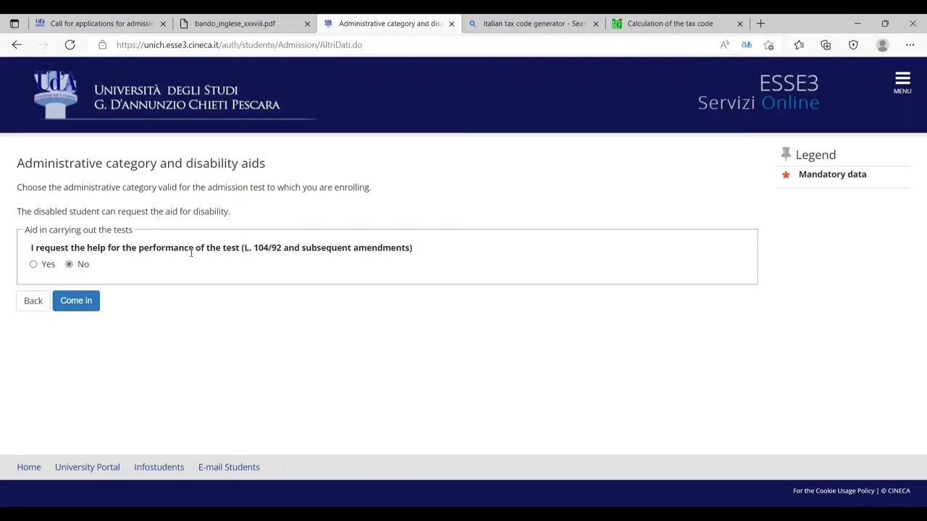
- Keep 'No' for disability aid and confirm the admission test registration summary
left_click(85, 298)
left_click(77, 300)
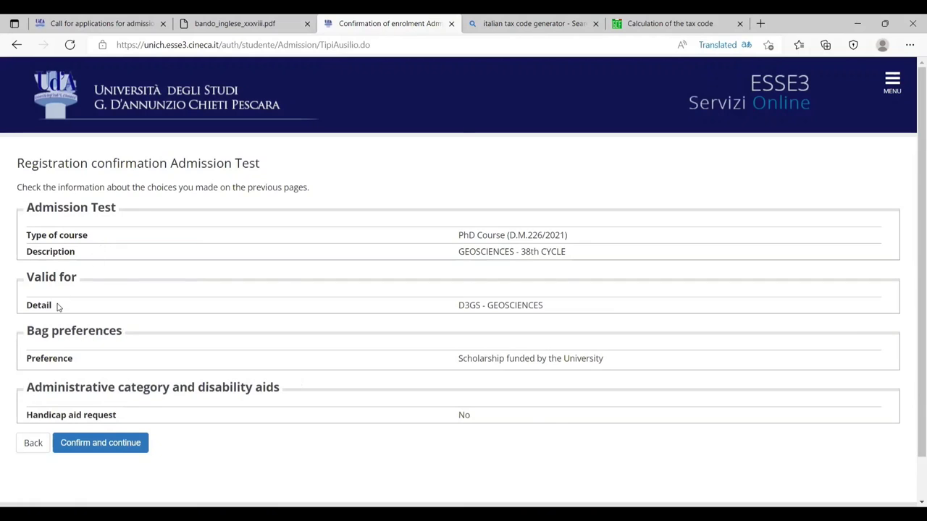
left_click(107, 444)
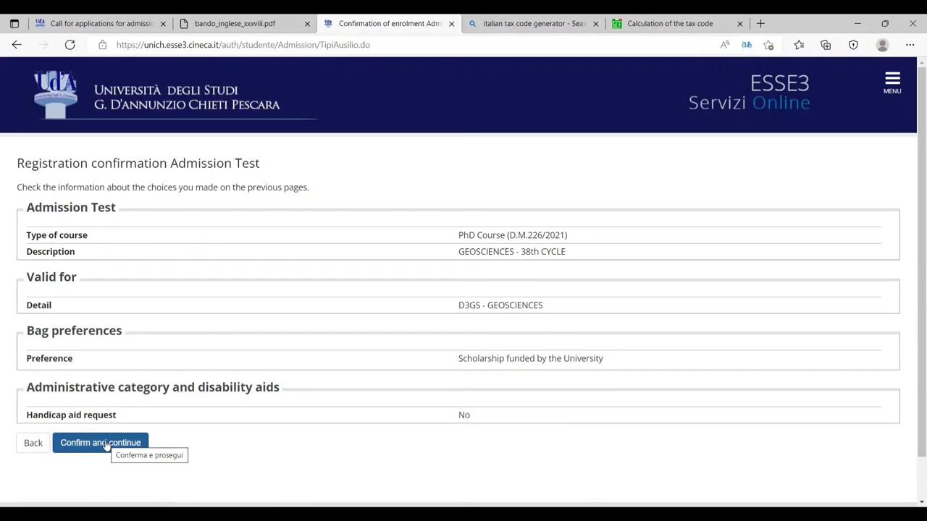
scroll(124, 242, "down", 5)
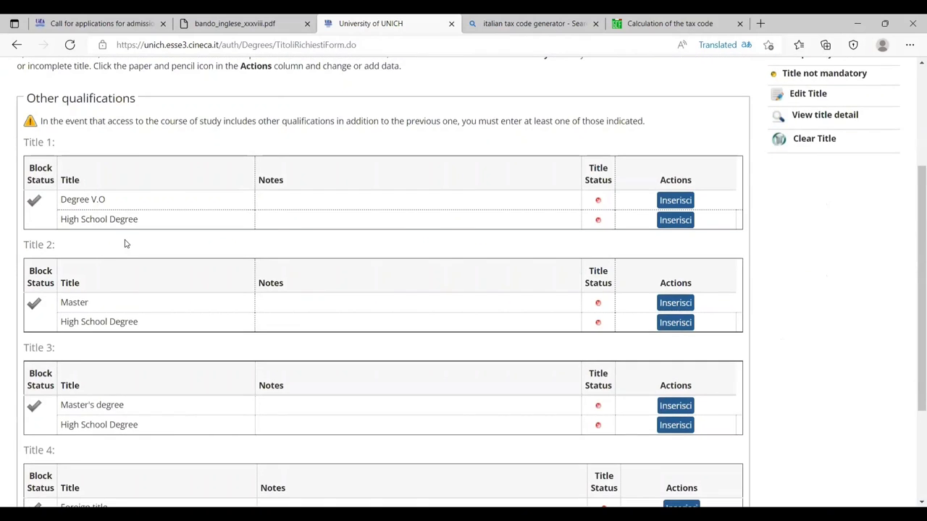
scroll(167, 248, "up", 1)
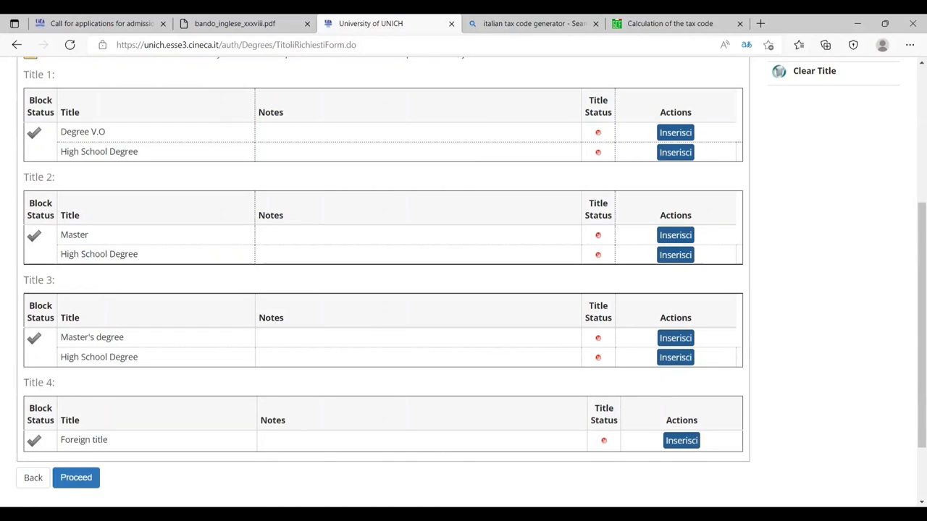
- Begin a foreign title entry marked Achieved, with Nation set to PAKISTAN
left_click(684, 444)
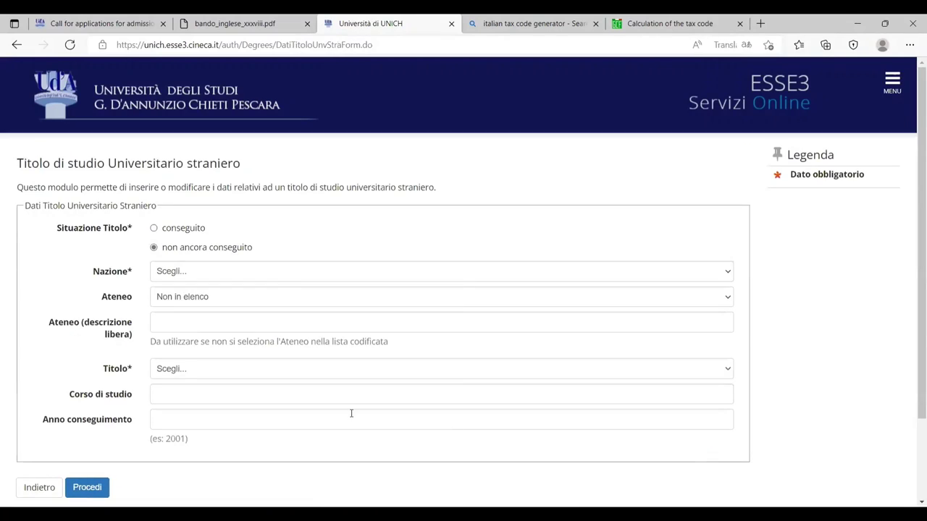
scroll(346, 268, "down", 2)
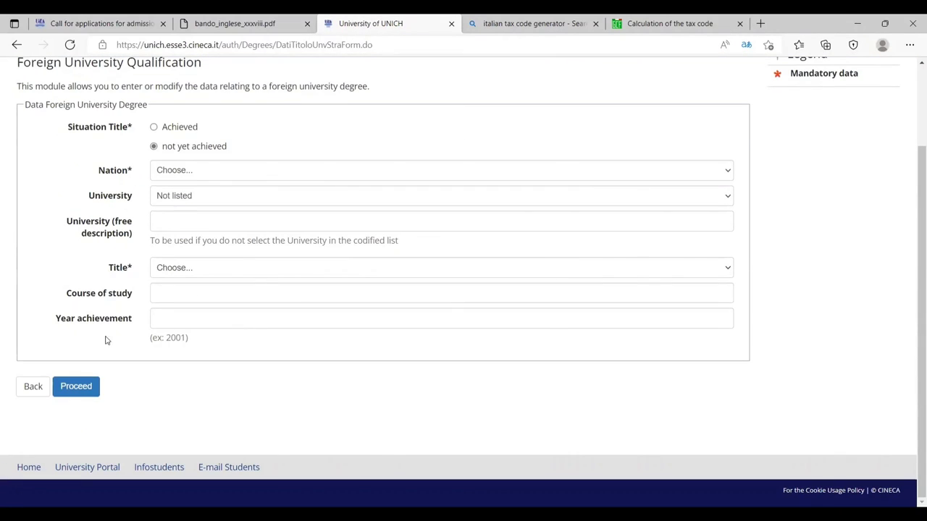
left_click(158, 128)
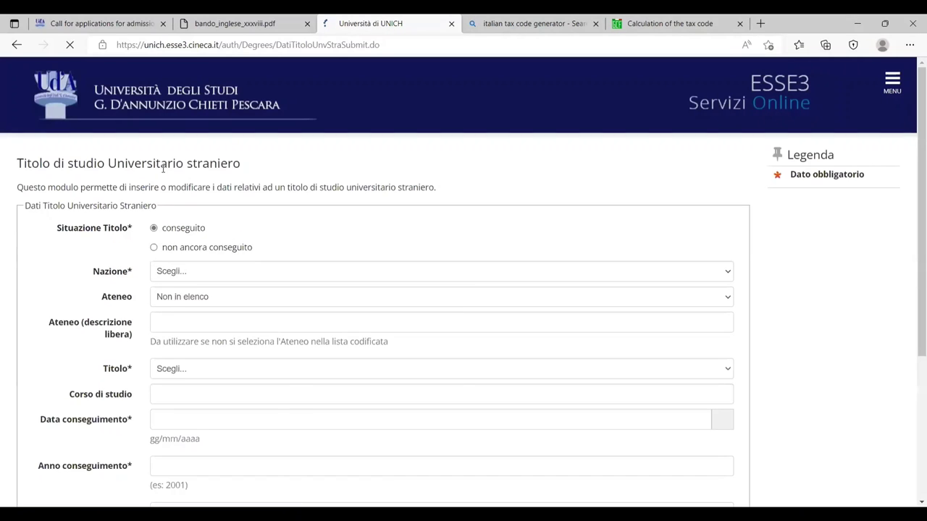
left_click(190, 272)
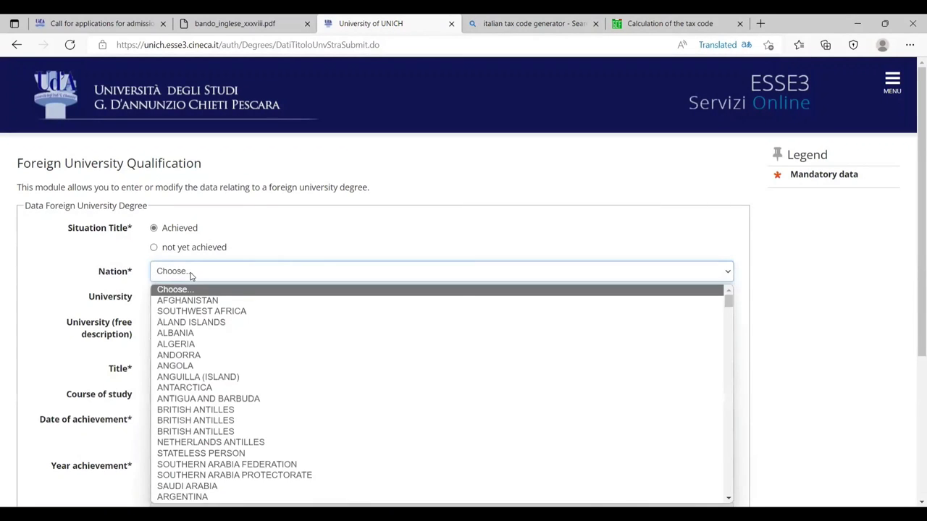
type("p")
key("Down")
key("Down")
key("Down")
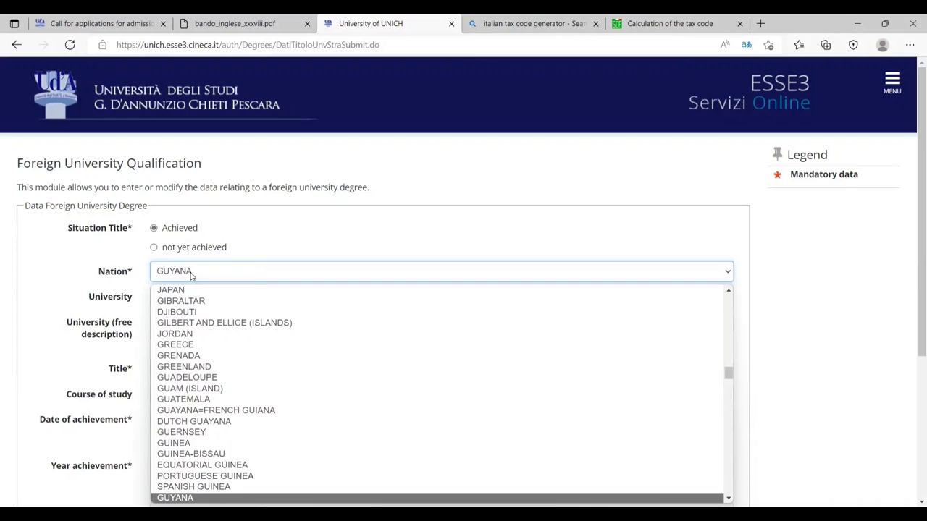
key("Down")
key("Down")
key("Down")
key("Down")
key("Down")
key("Down")
key("Down")
key("Down")
key("Down")
key("Down")
key("Down")
key("Down")
key("Down")
key("Down")
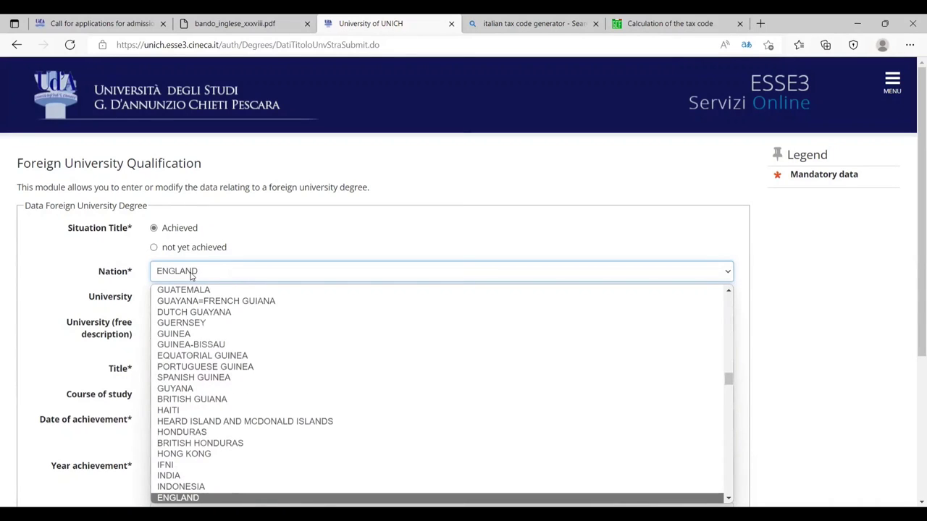
key("p")
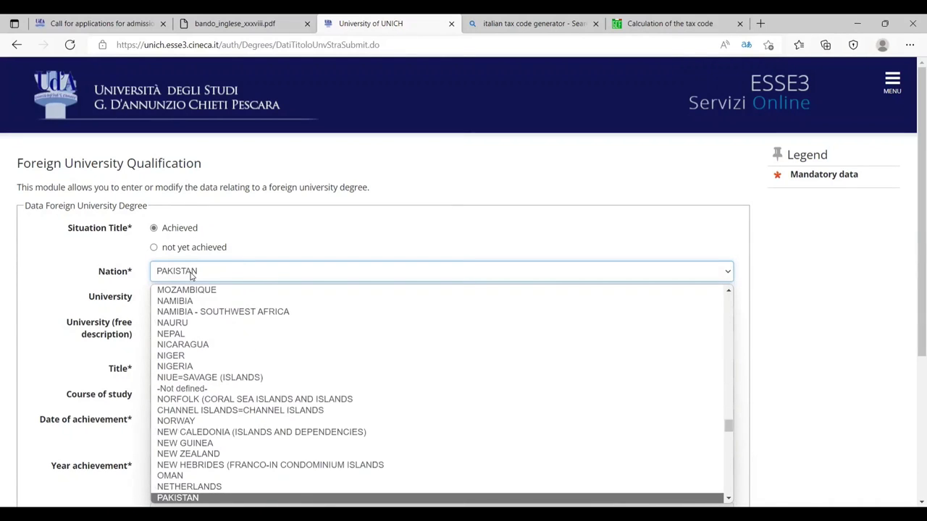
key("Return")
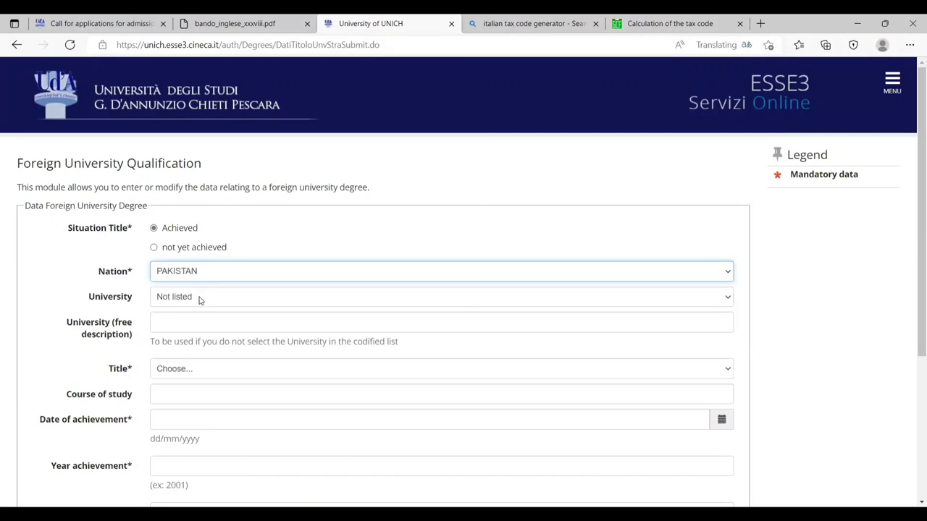
- Keep the university as Not listed, described as ABC, and choose Master of Science as Title
left_click(217, 297)
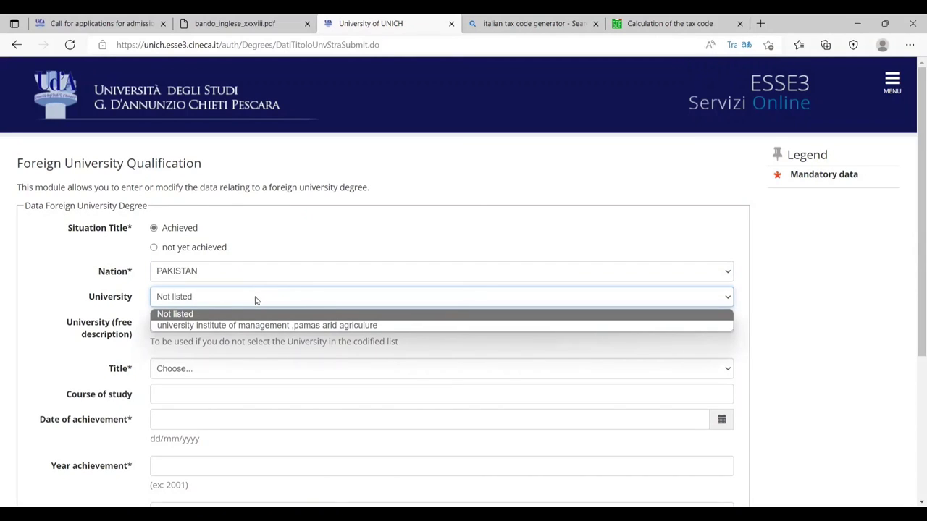
left_click(224, 315)
left_click(217, 325)
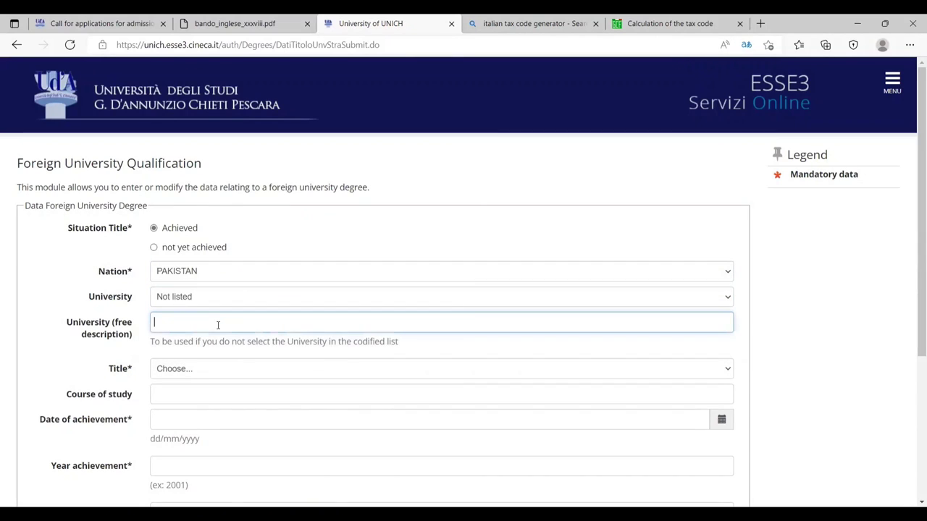
left_click(211, 377)
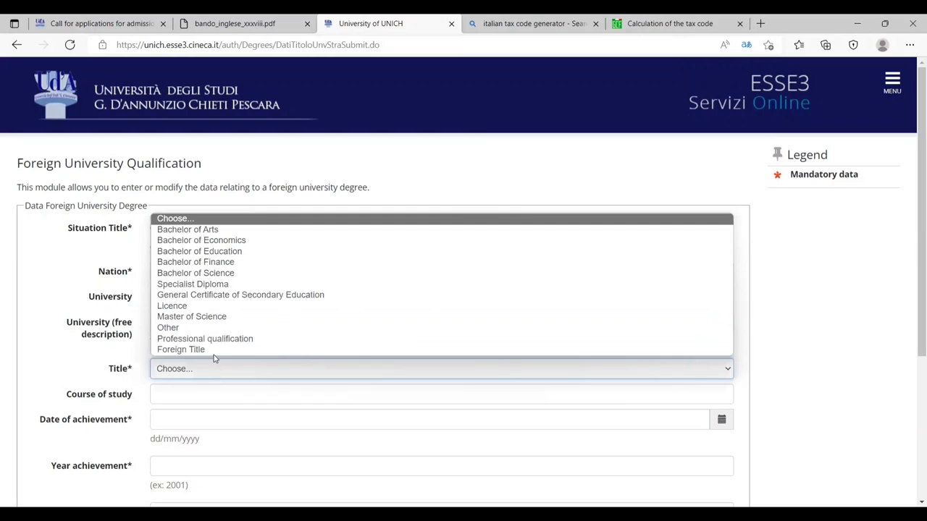
left_click(240, 317)
left_click(167, 324)
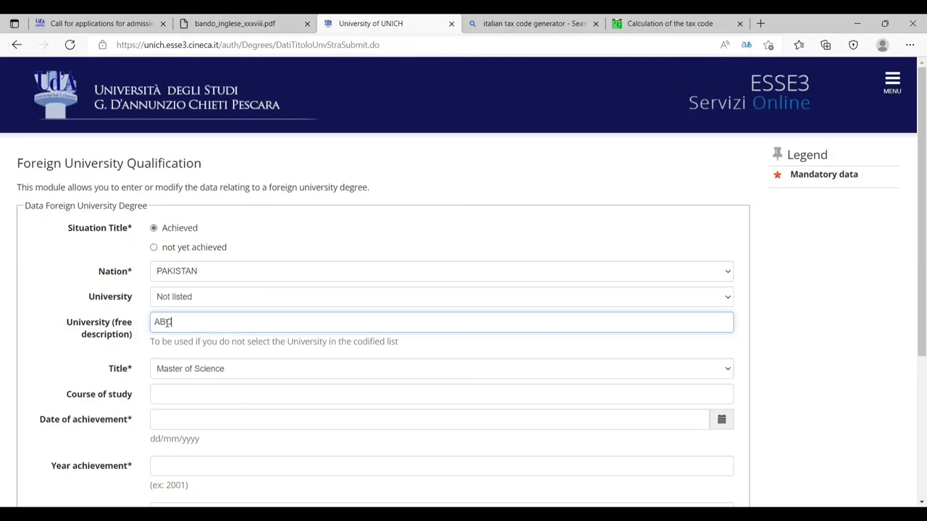
scroll(156, 341, "down", 2)
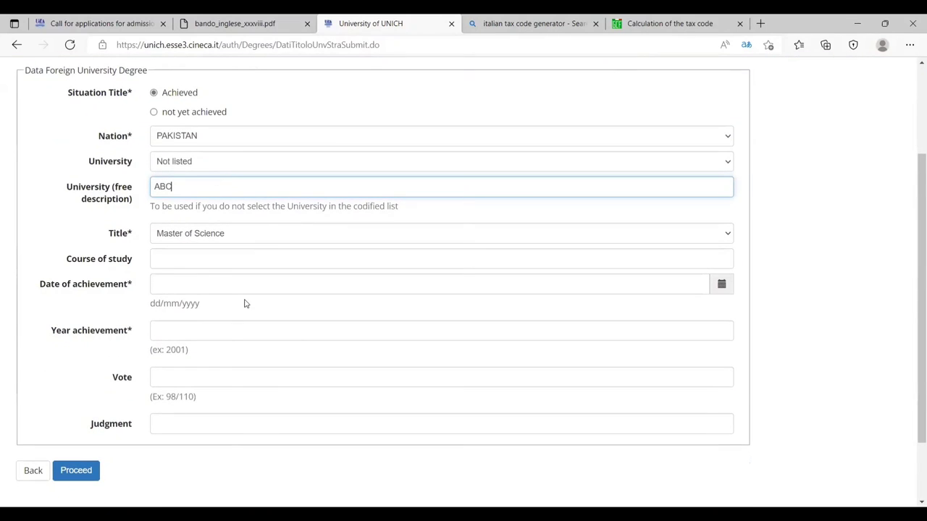
- Enter course of study GEOPHYSICS, achievement date 02/11/2006 and year 2006
left_click(250, 265)
type("GEOPHY")
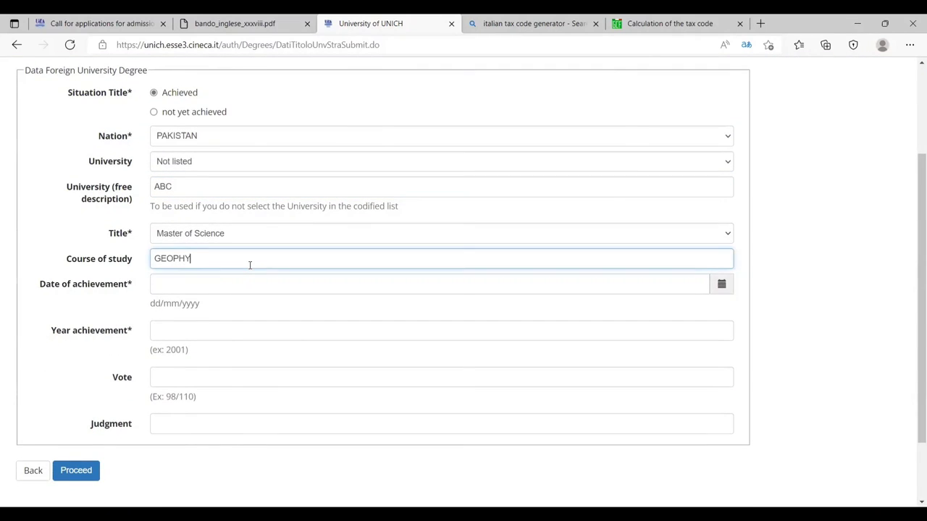
type("SICS")
key("Tab")
type("12")
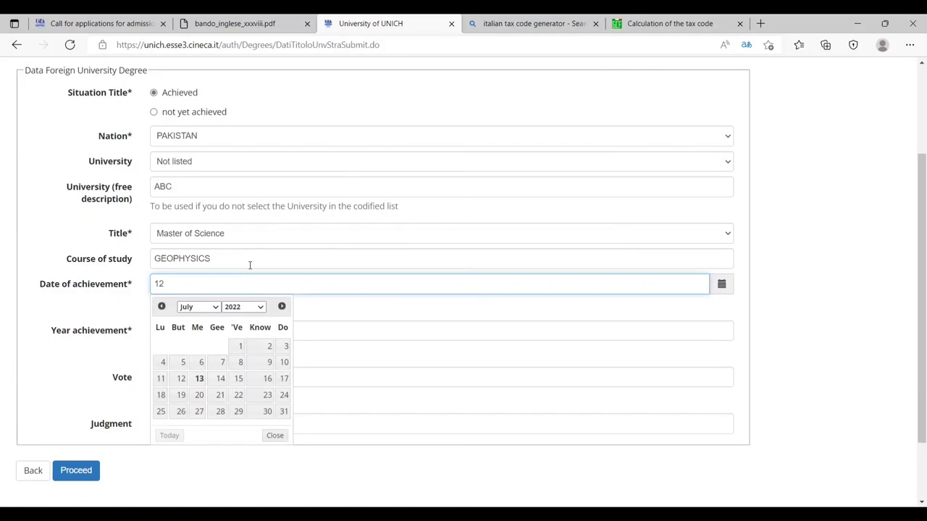
key("BackSpace")
type("/")
type("05")
key("BackSpace")
key("BackSpace")
key("BackSpace")
key("BackSpace")
type("02")
key("BackSpace")
type("2/11/2006")
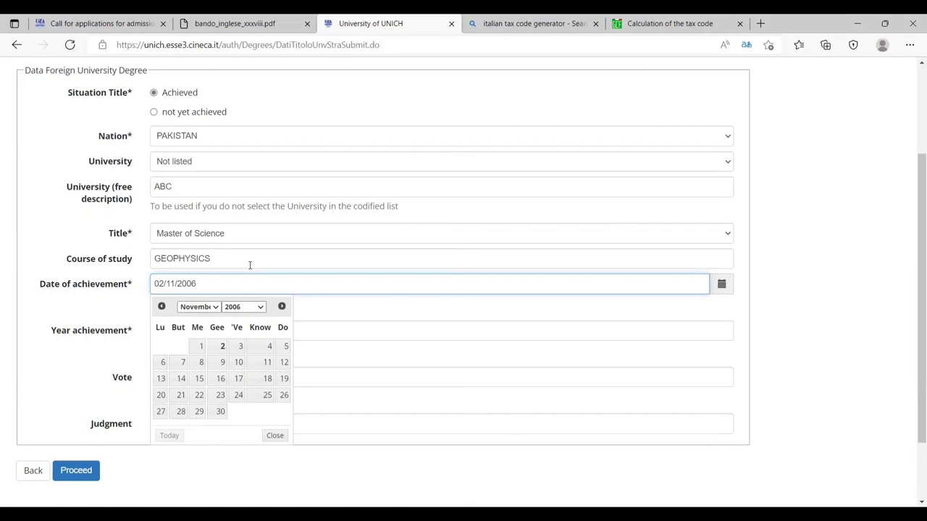
left_click(223, 348)
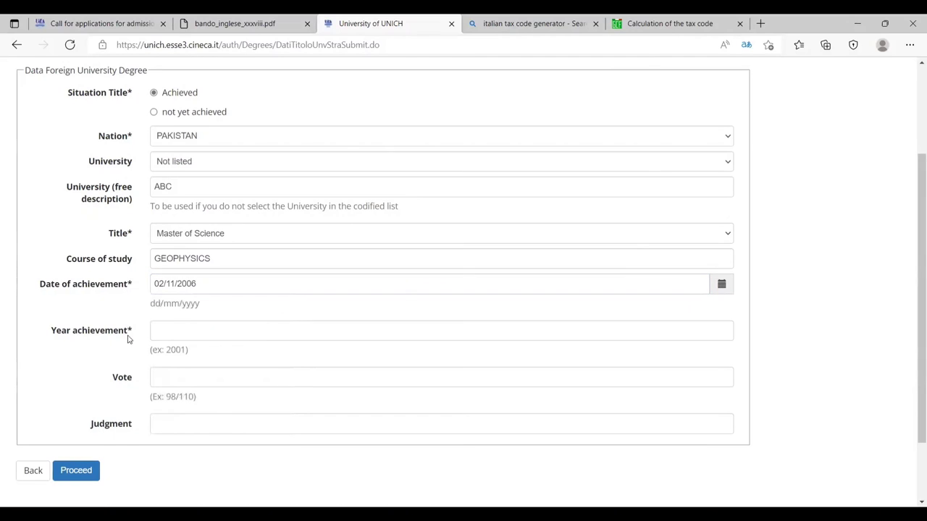
left_click(174, 332)
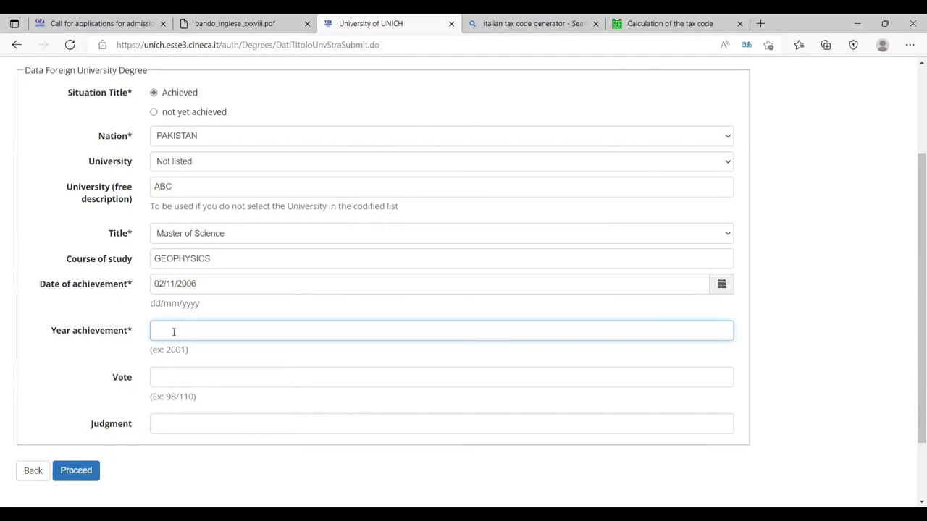
type("2006")
- Submit the vote; after 102 is rejected, correct it to 3.5/4 and resubmit
left_click(210, 379)
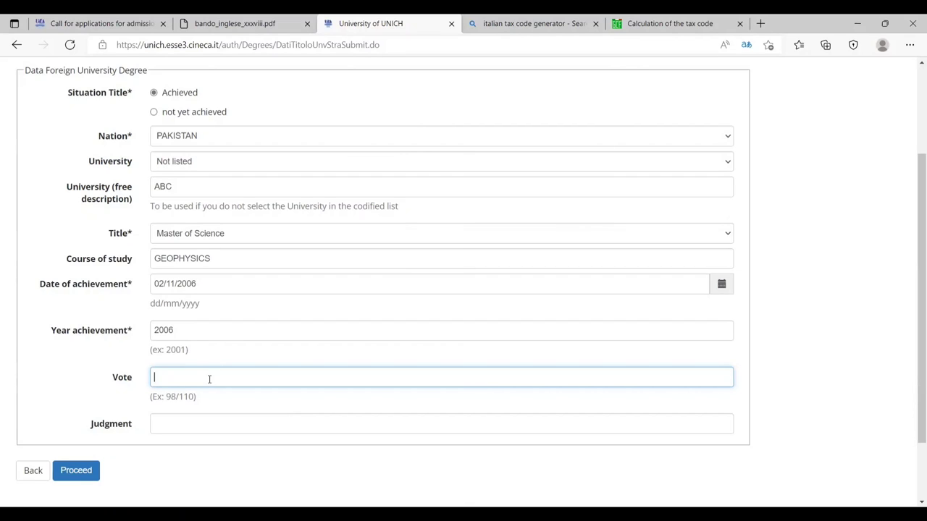
type("102")
left_click(90, 474)
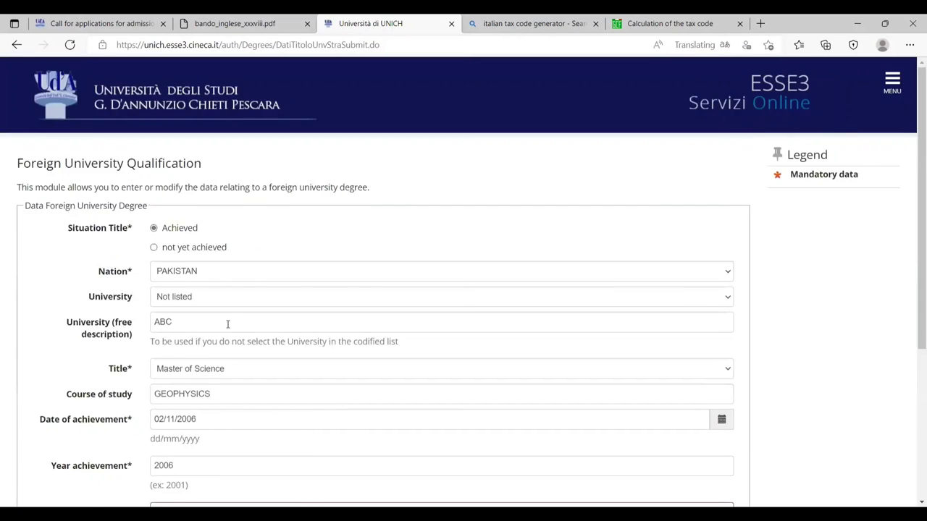
scroll(228, 321, "down", 3)
left_click(215, 310)
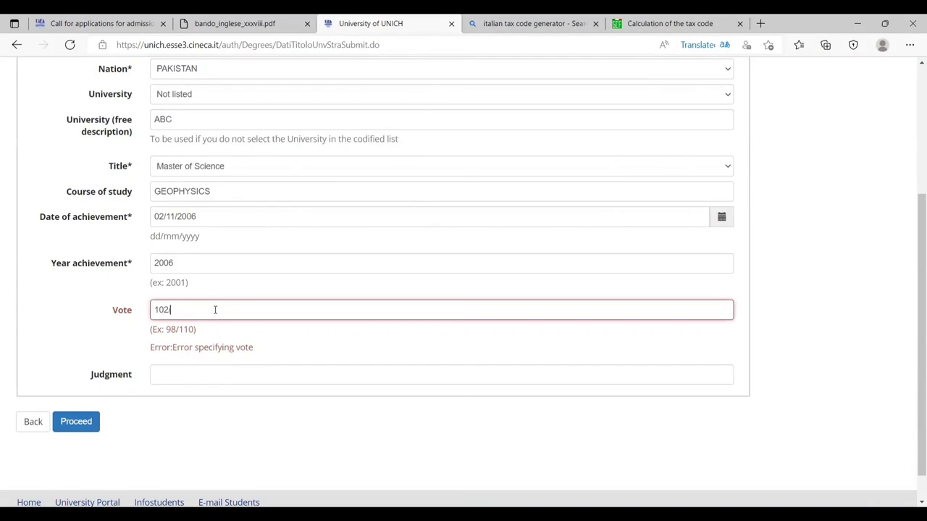
type("110")
key("ctrl+shift+Left")
key("ctrl+shift+Left")
key("ctrl+shift+Left")
type("3.5/4")
left_click(89, 421)
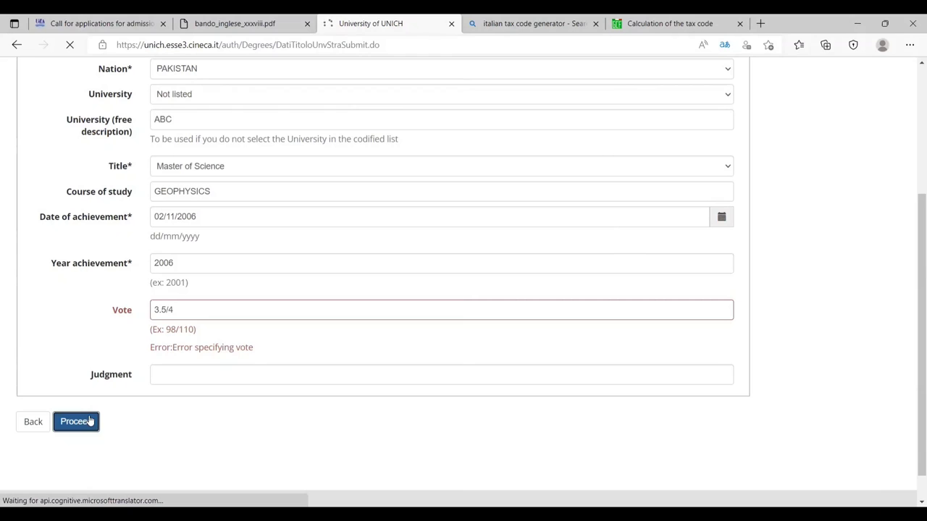
- Proceed past the Access tickets page and answer Yes to attaching documents
scroll(263, 352, "down", 1)
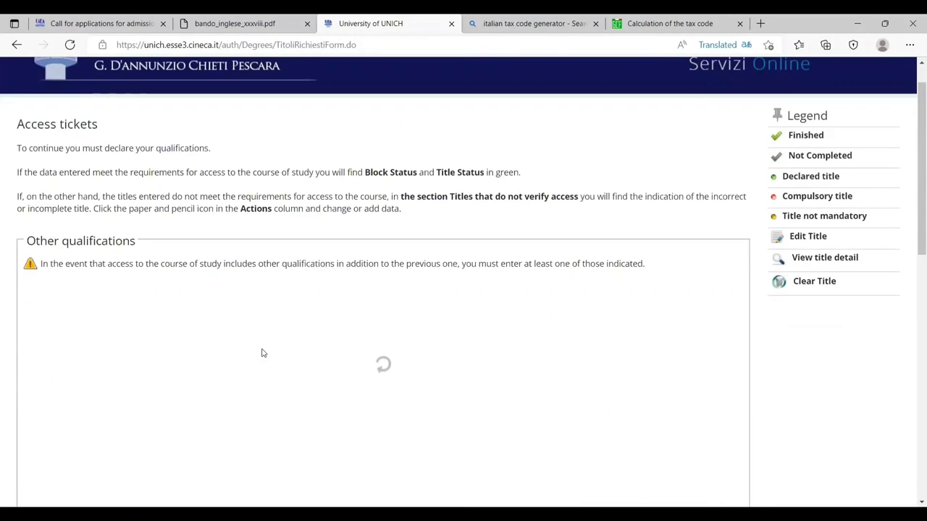
scroll(218, 290, "down", 3)
left_click(72, 389)
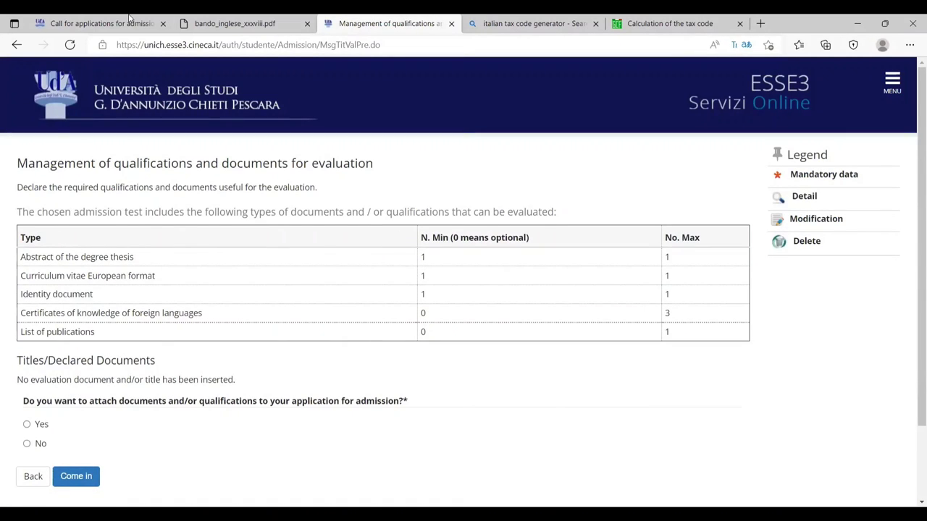
scroll(130, 297, "down", 2)
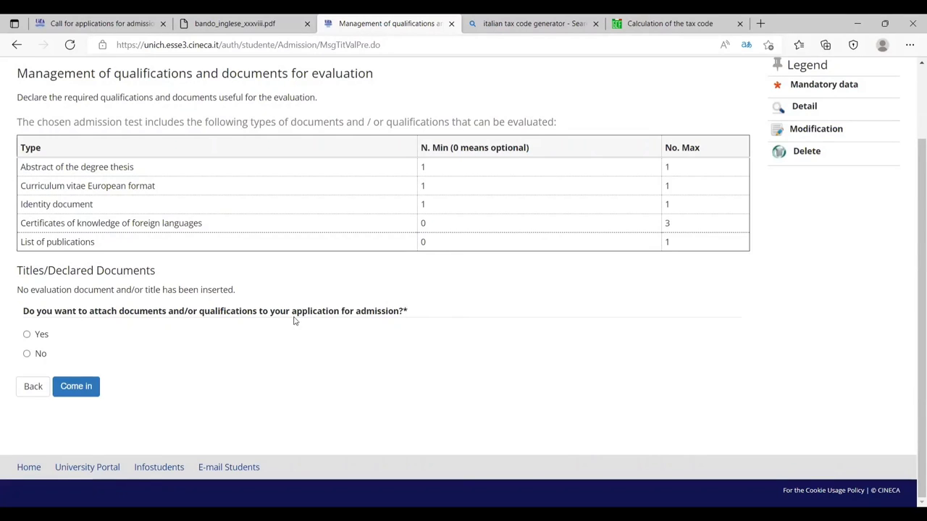
left_click(28, 335)
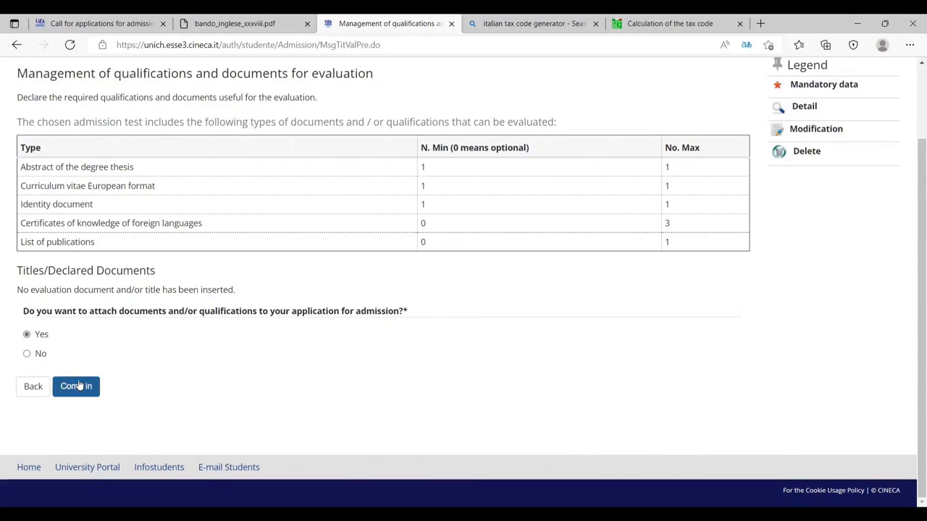
- Open the Assessment Title Statement form, then return to the qualifications and documents page
left_click(75, 384)
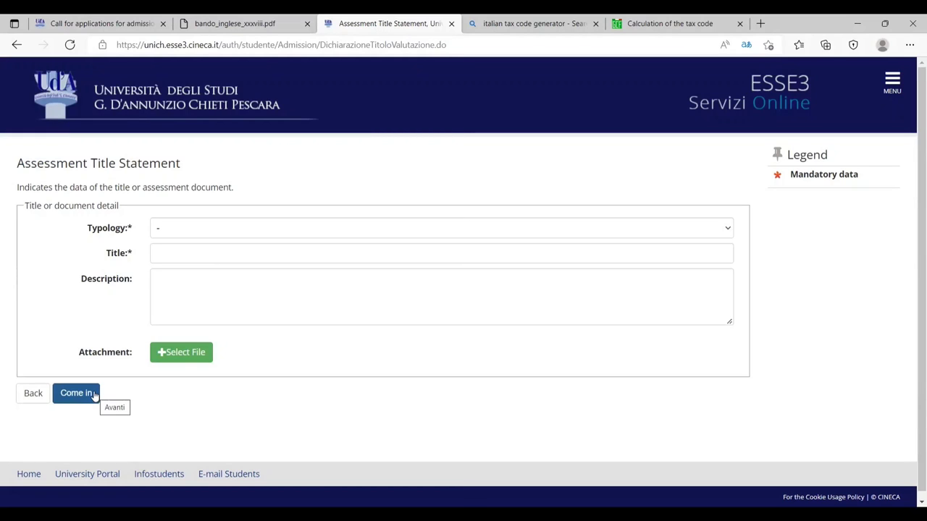
left_click(33, 396)
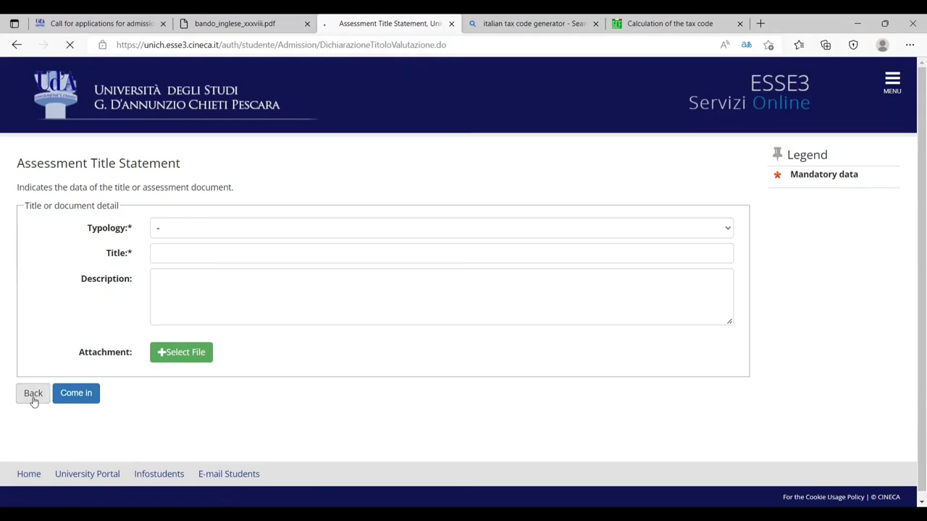